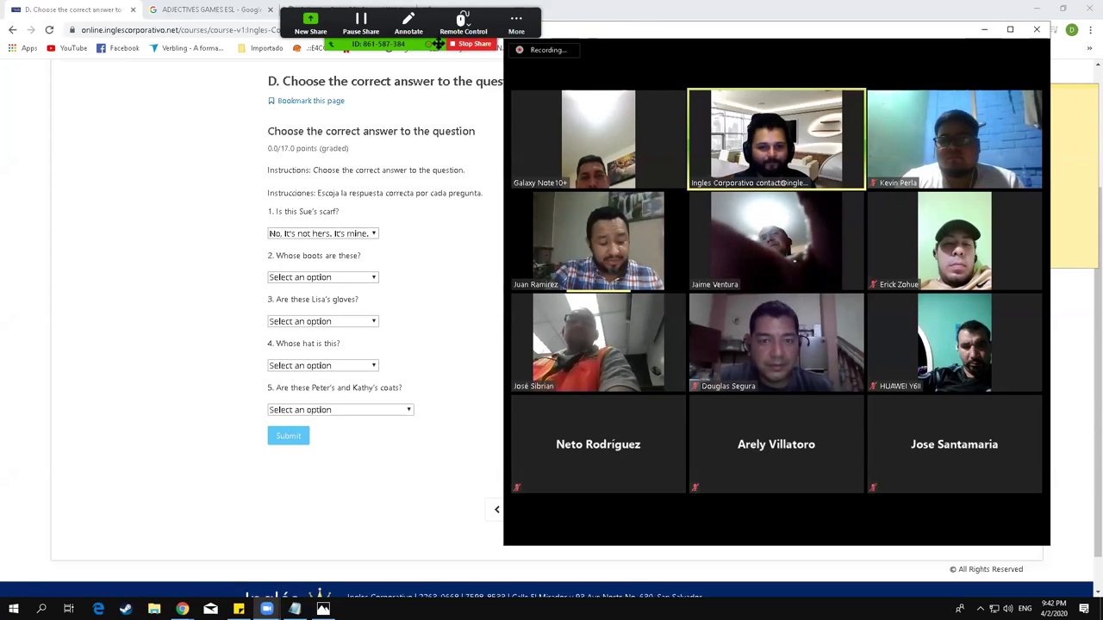
# - Answer question 1 with "No, It's not hers. It's mine." and question 2 with "Maybe they're Kathy's."
pyautogui.click(310, 24)
pyautogui.click(792, 457)
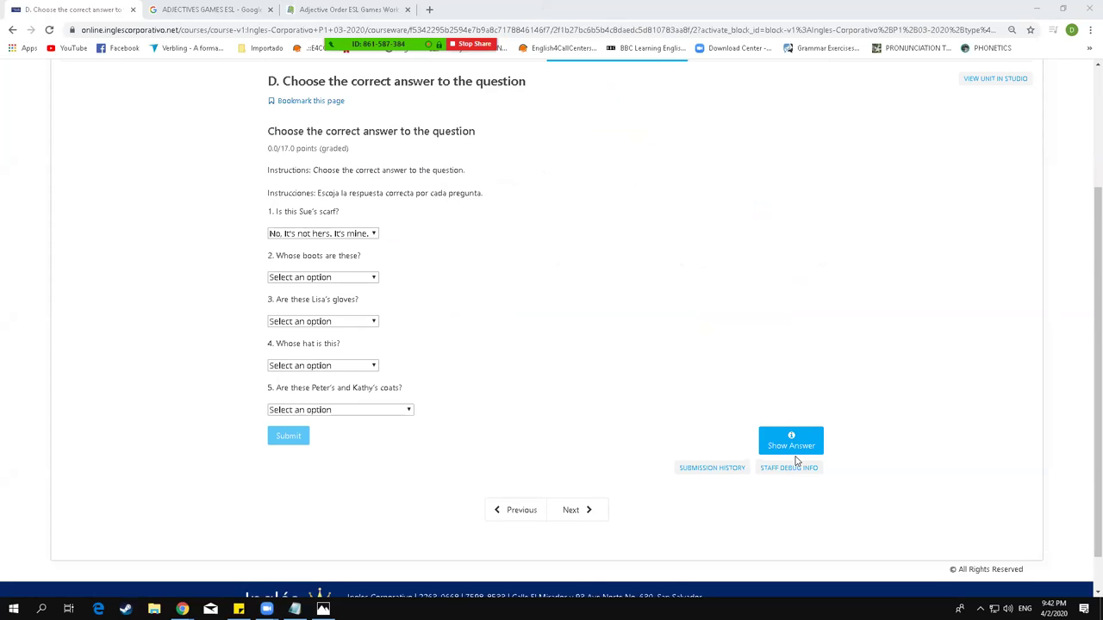
pyautogui.click(375, 246)
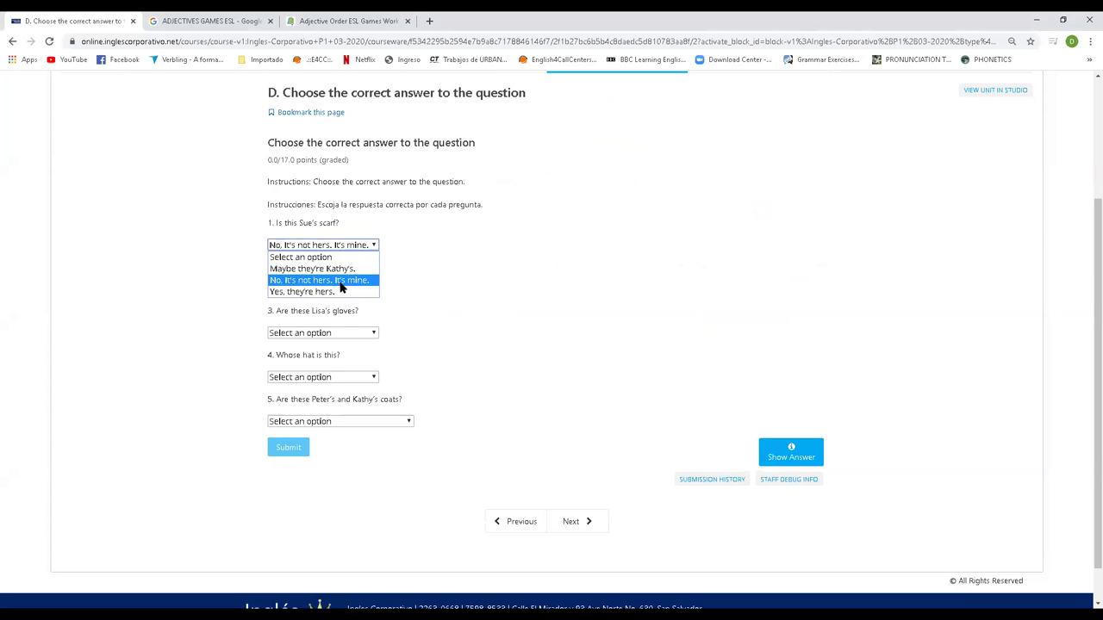
pyautogui.click(338, 285)
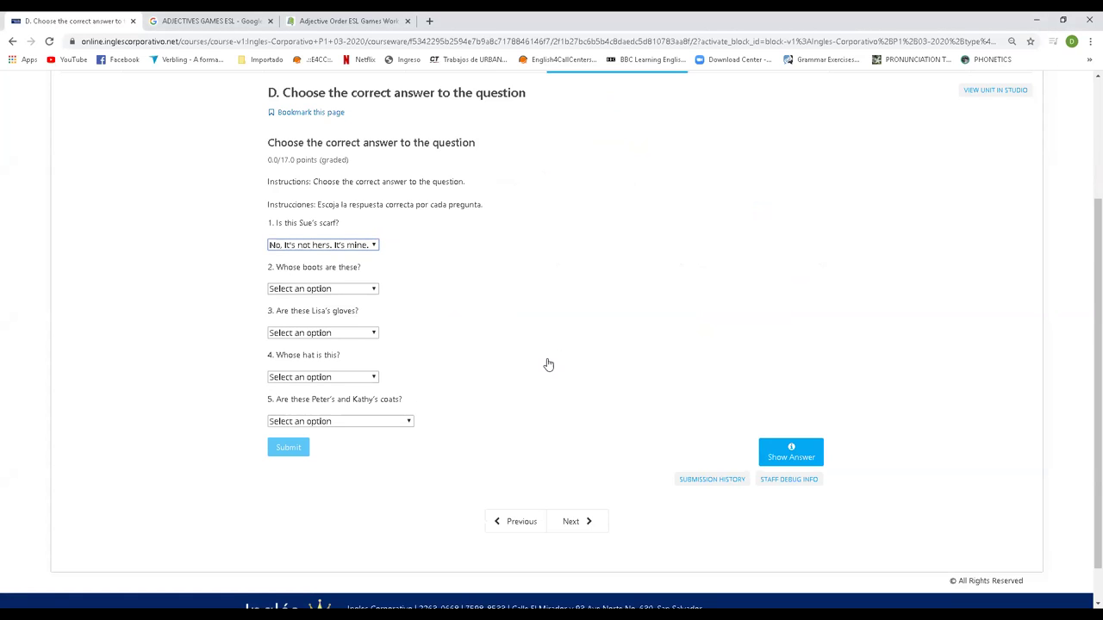
pyautogui.click(319, 290)
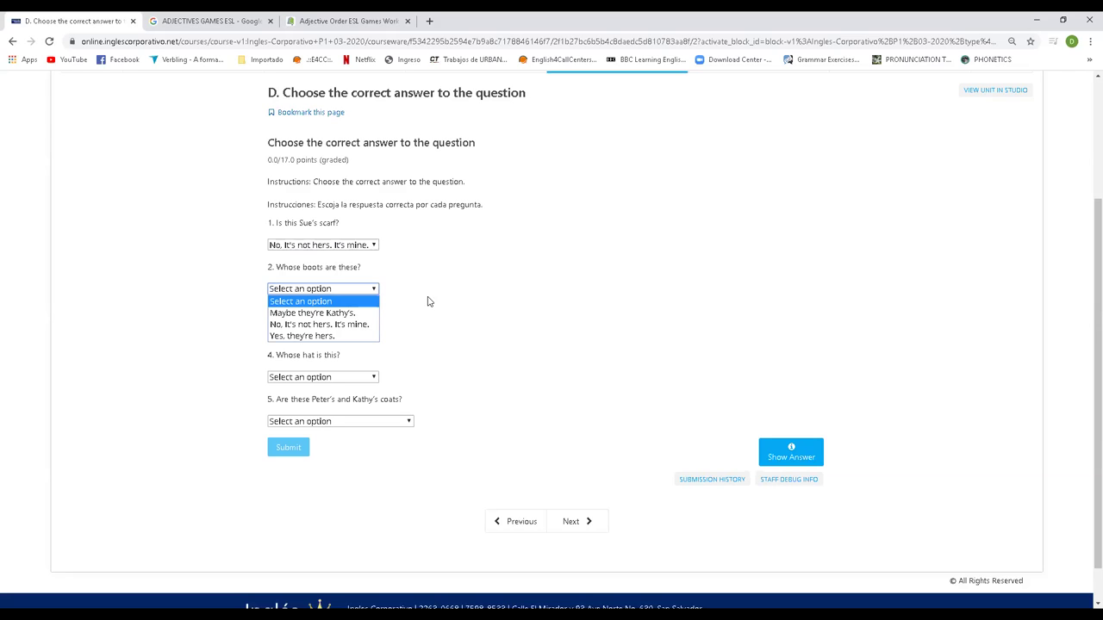
pyautogui.click(348, 313)
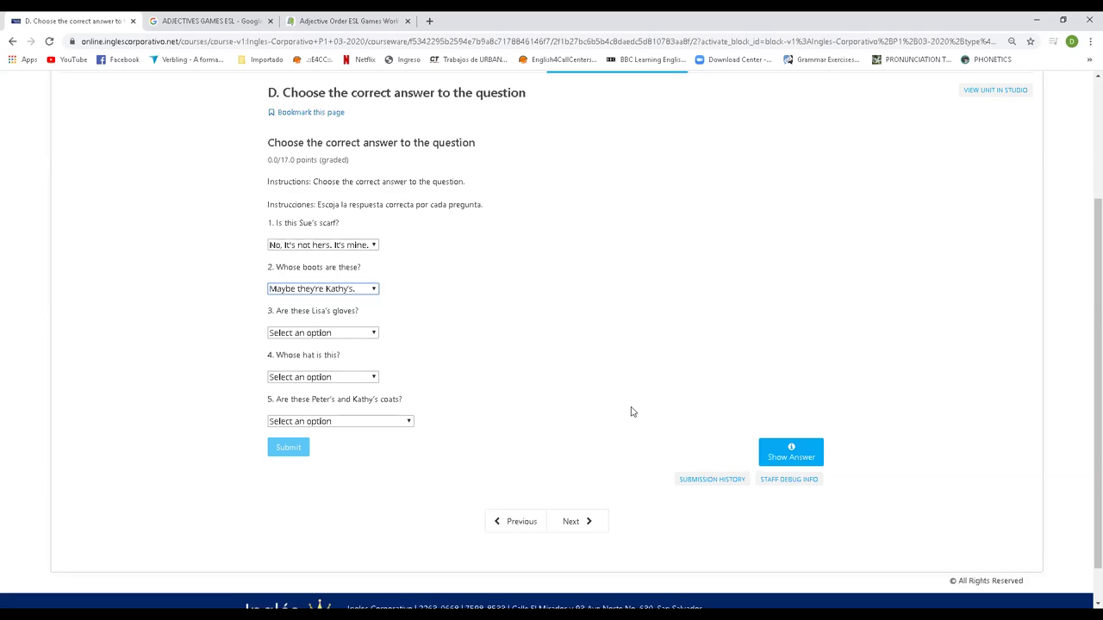
# - Answer question 3 about Lisa's gloves with "Yes, they're hers."
pyautogui.press('Tab')
pyautogui.press('Tab')
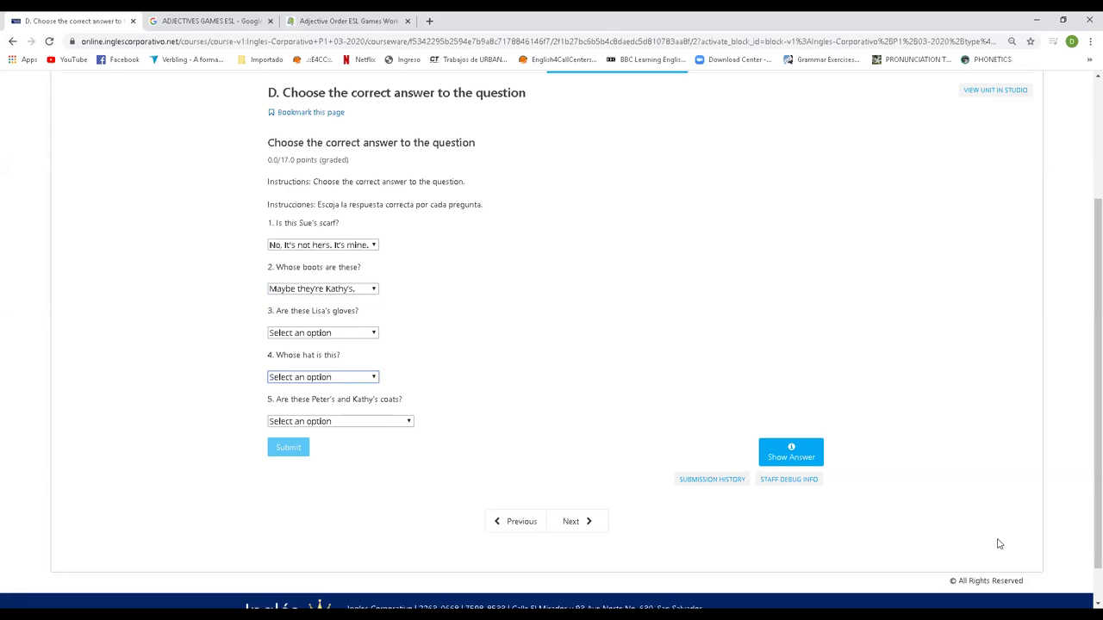
pyautogui.click(357, 337)
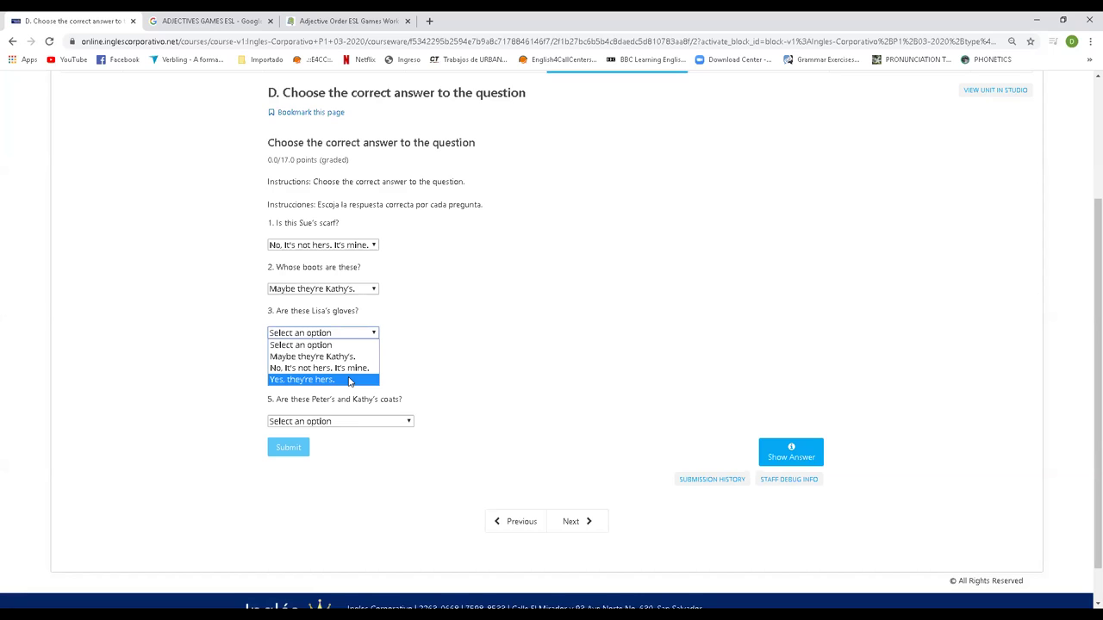
pyautogui.click(350, 382)
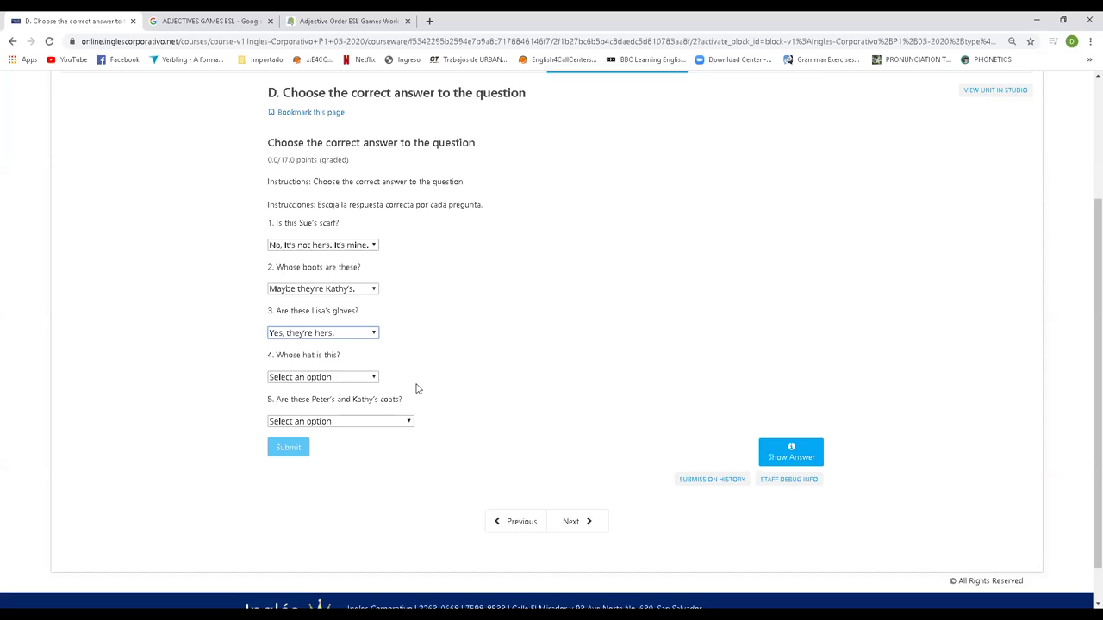
# - Answer question 5 about Peter's and Kathy's coats with "I think it's yours." and try to submit
pyautogui.click(376, 425)
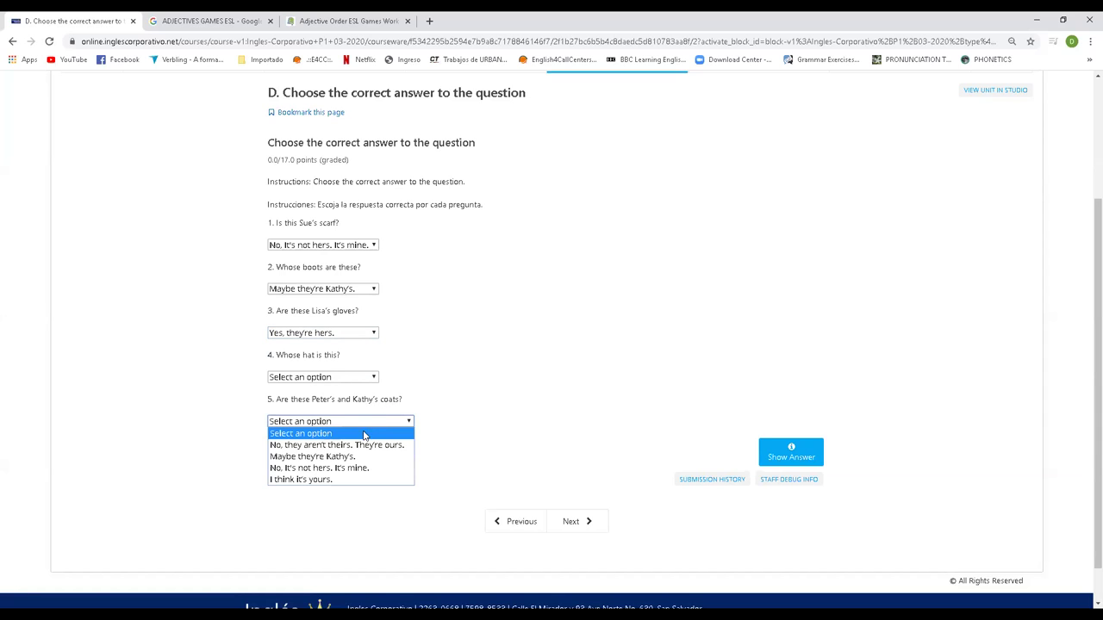
pyautogui.click(336, 479)
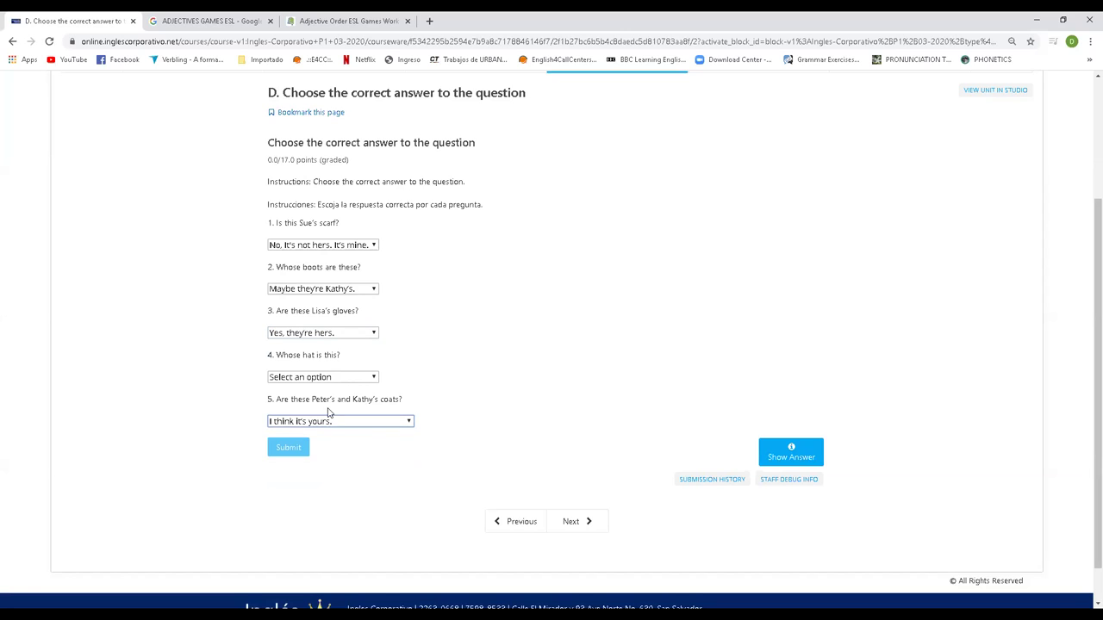
pyautogui.click(297, 446)
pyautogui.click(376, 421)
pyautogui.click(350, 475)
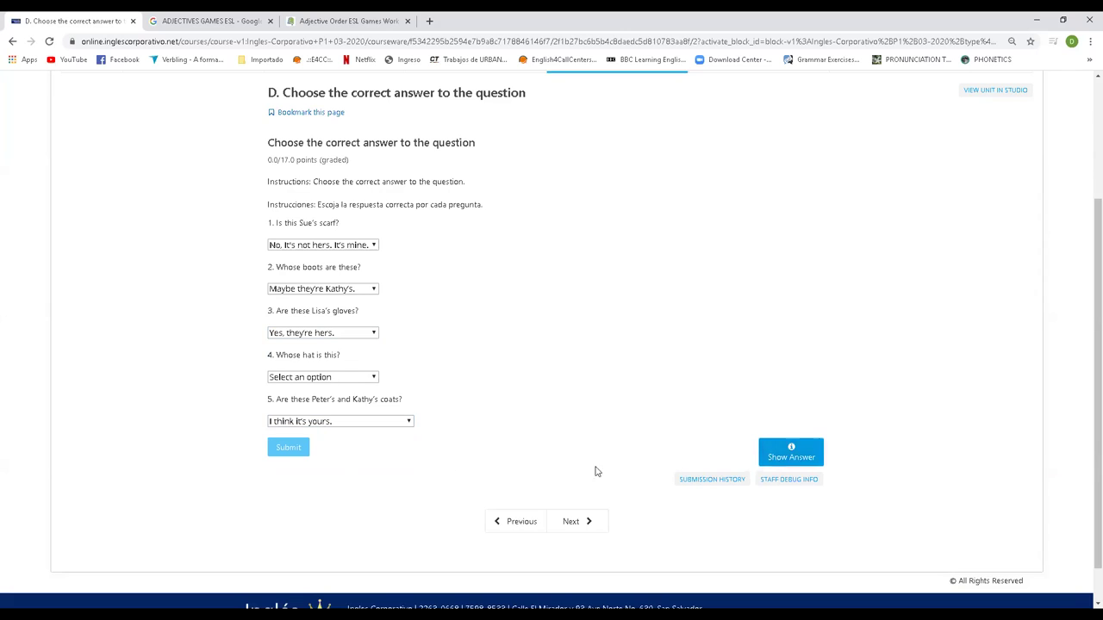
# - Answer question 4, "Whose hat is this?", with "I think it's yours."
pyautogui.scroll(1, 396, 472)
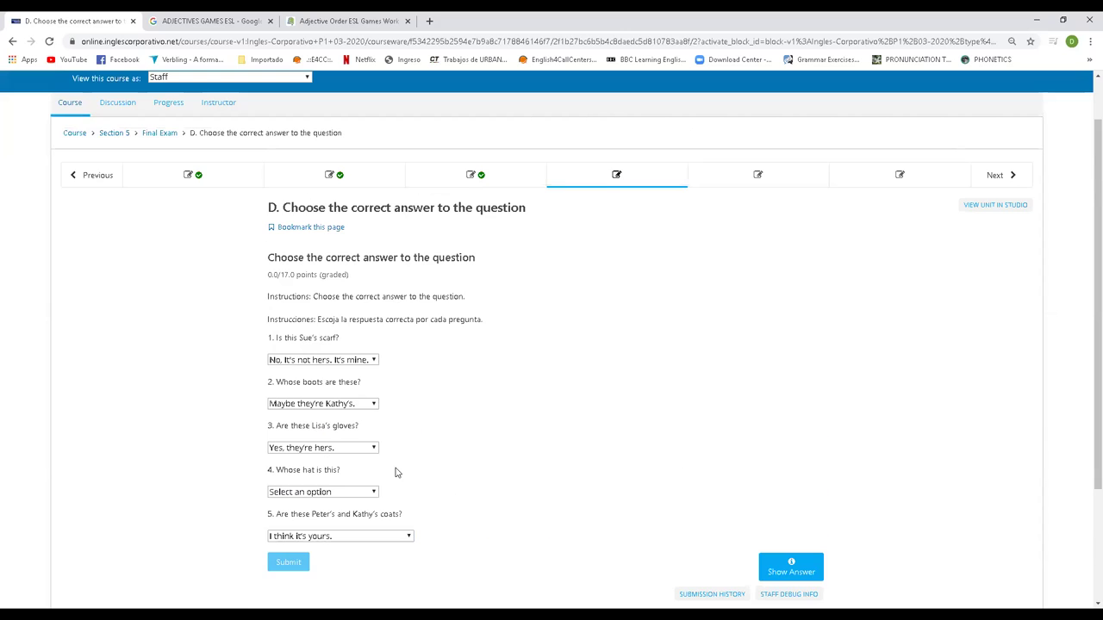
pyautogui.scroll(-2, 396, 472)
pyautogui.click(339, 334)
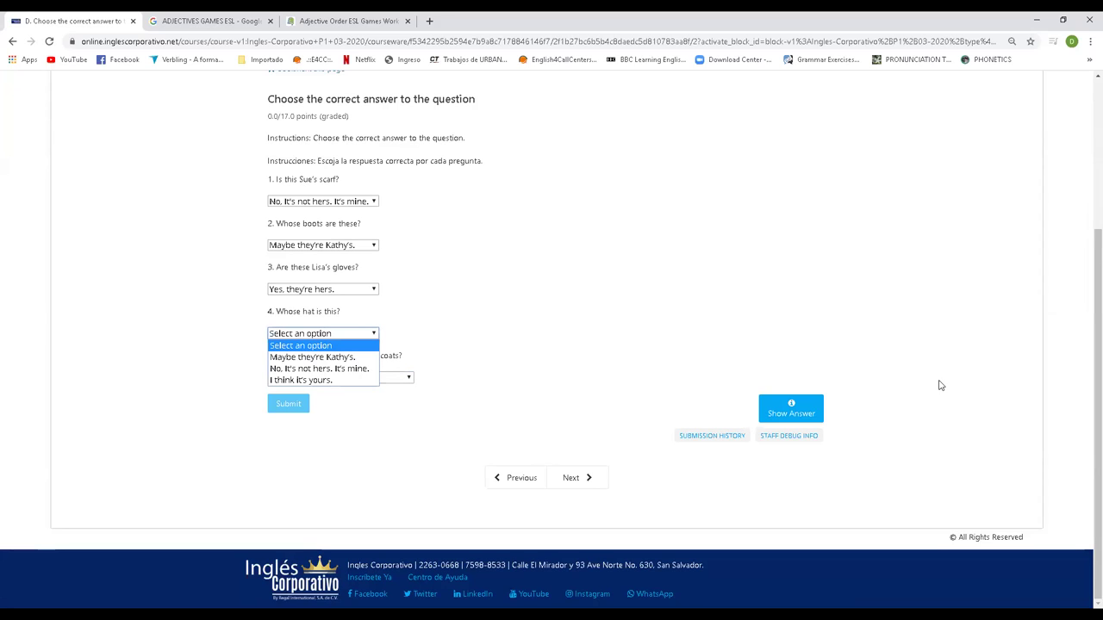
pyautogui.click(352, 381)
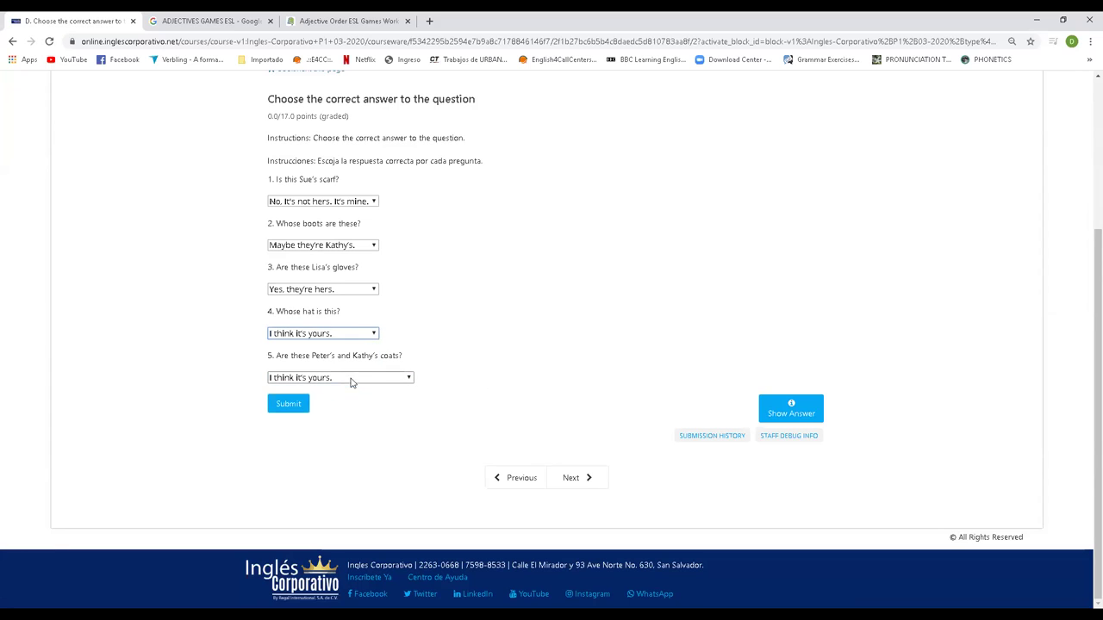
# - Change the answer to question 5 to "No, they aren't theirs. They're ours." and submit section D
pyautogui.click(377, 379)
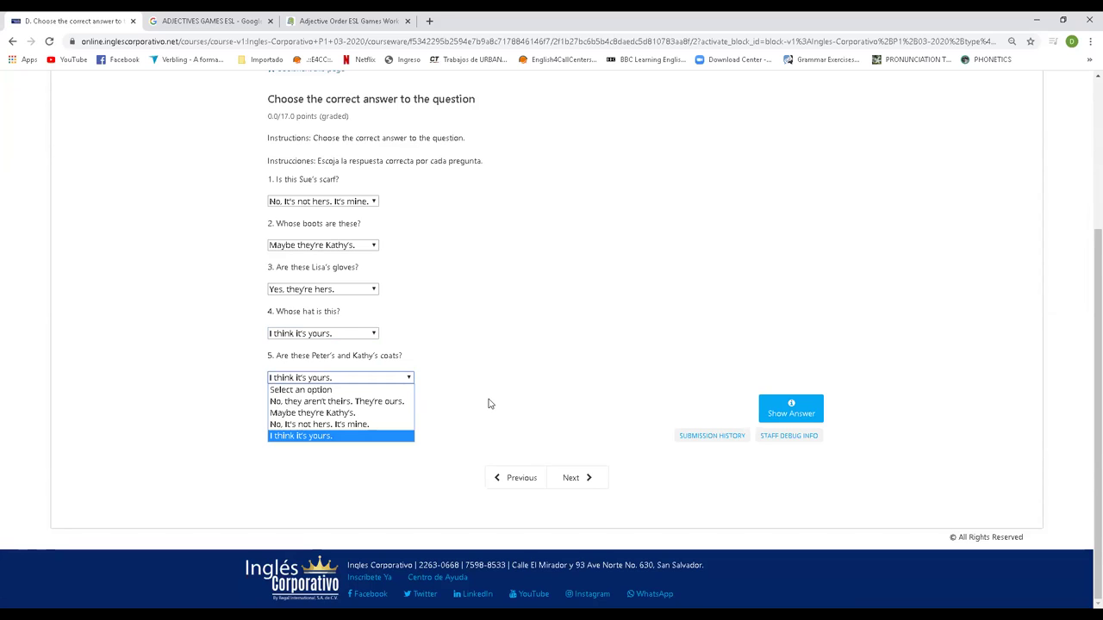
pyautogui.click(398, 402)
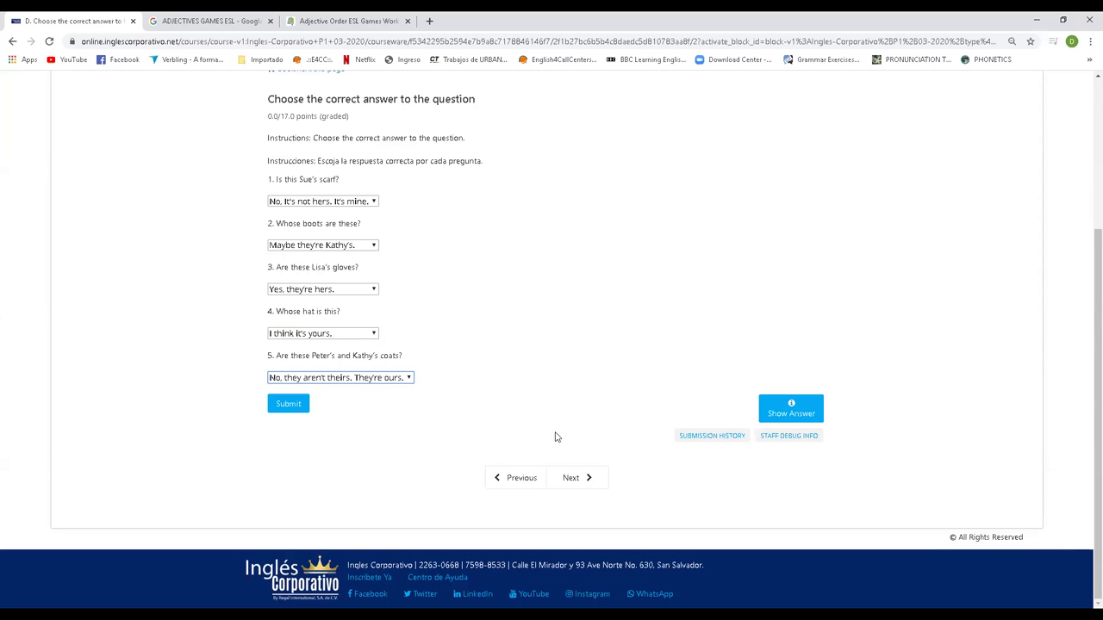
pyautogui.click(303, 410)
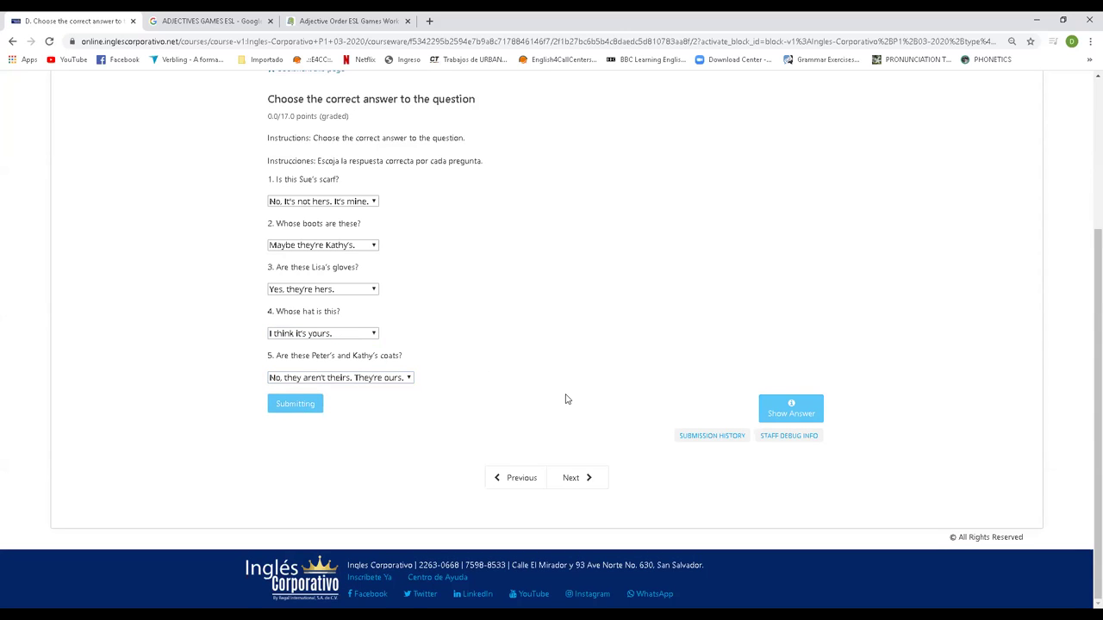
# - Look over the remaining exam sections E and F, including the clock questions, and return to section E
pyautogui.click(574, 508)
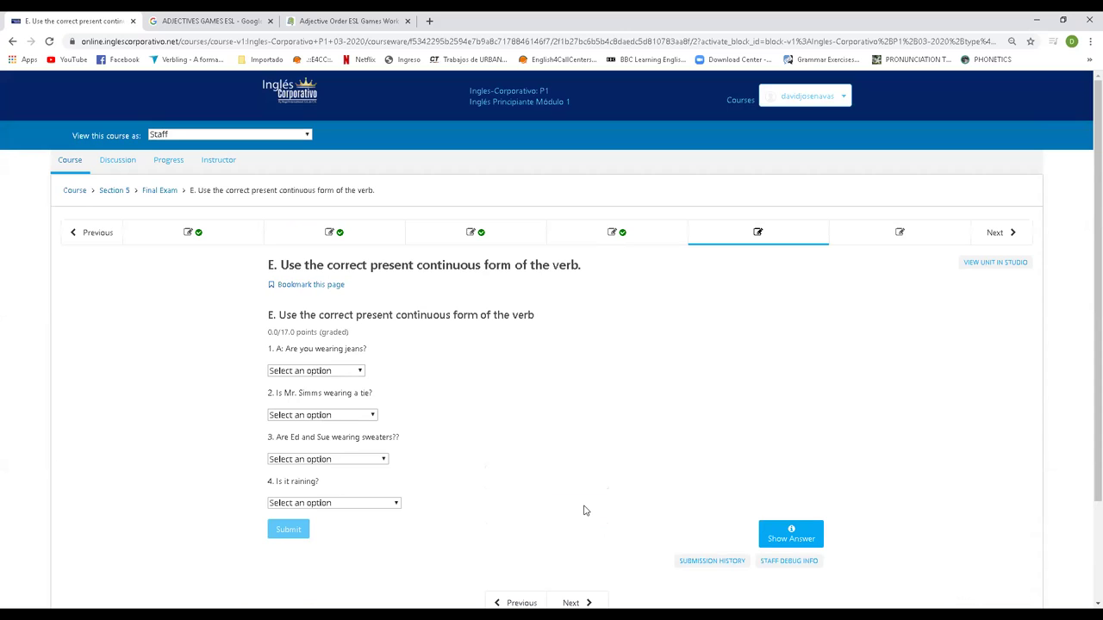
pyautogui.click(899, 232)
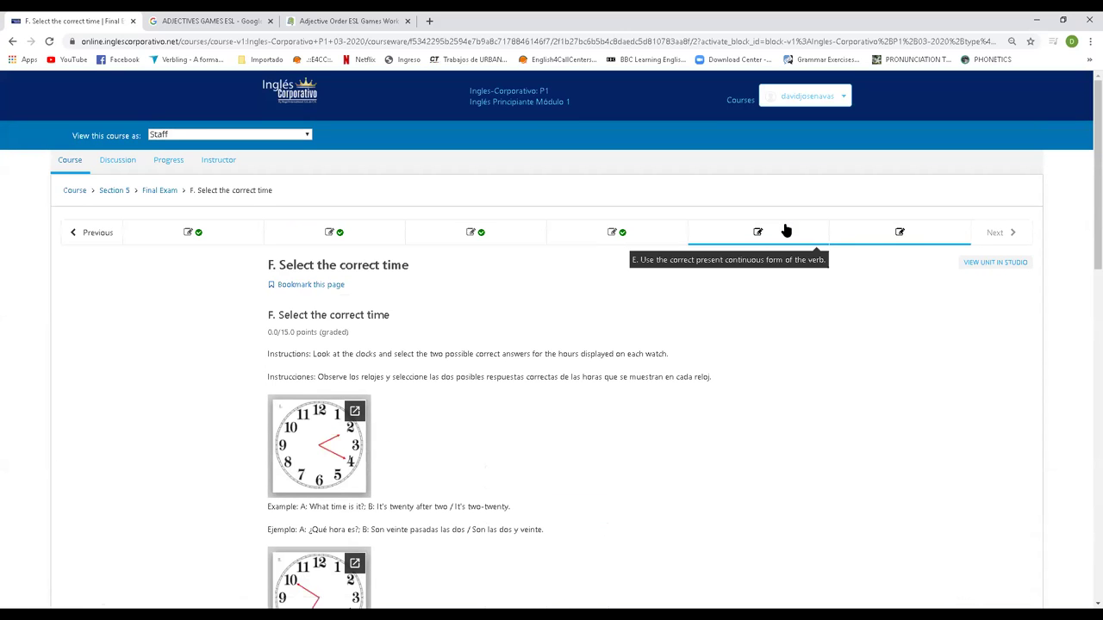
pyautogui.click(786, 231)
pyautogui.click(844, 233)
pyautogui.click(788, 239)
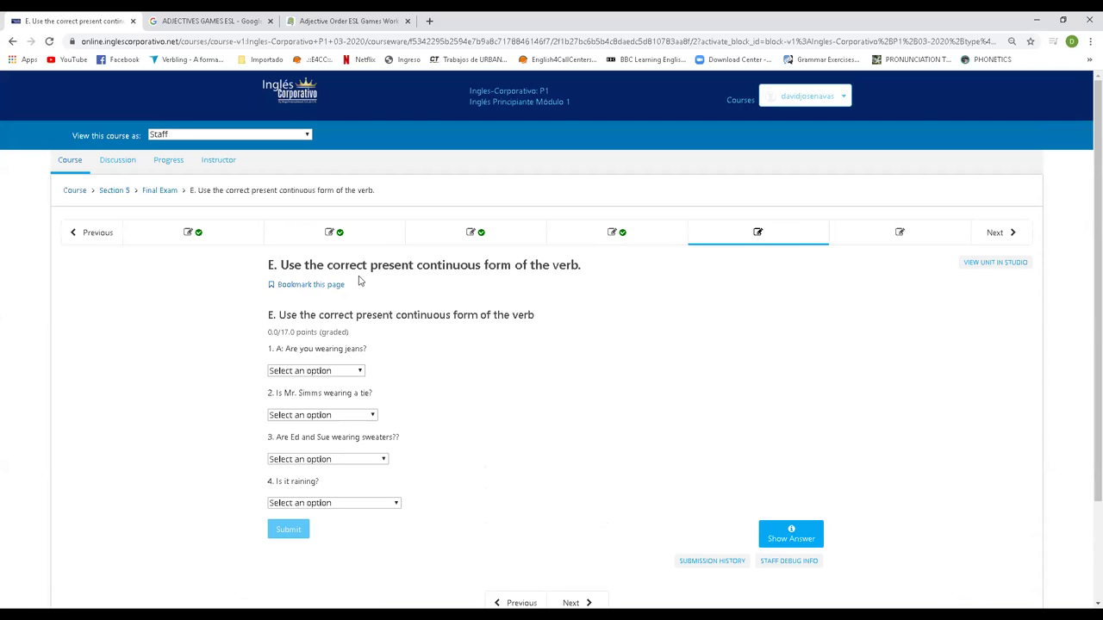
pyautogui.click(871, 233)
pyautogui.scroll(-10, 505, 362)
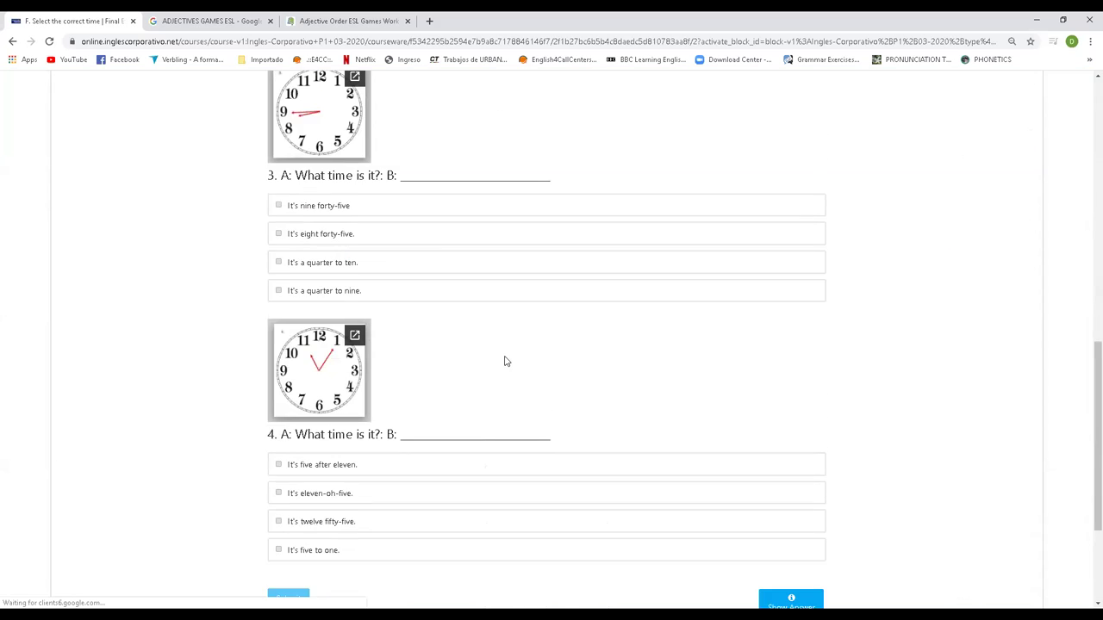
pyautogui.scroll(-3, 505, 362)
pyautogui.scroll(12, 517, 396)
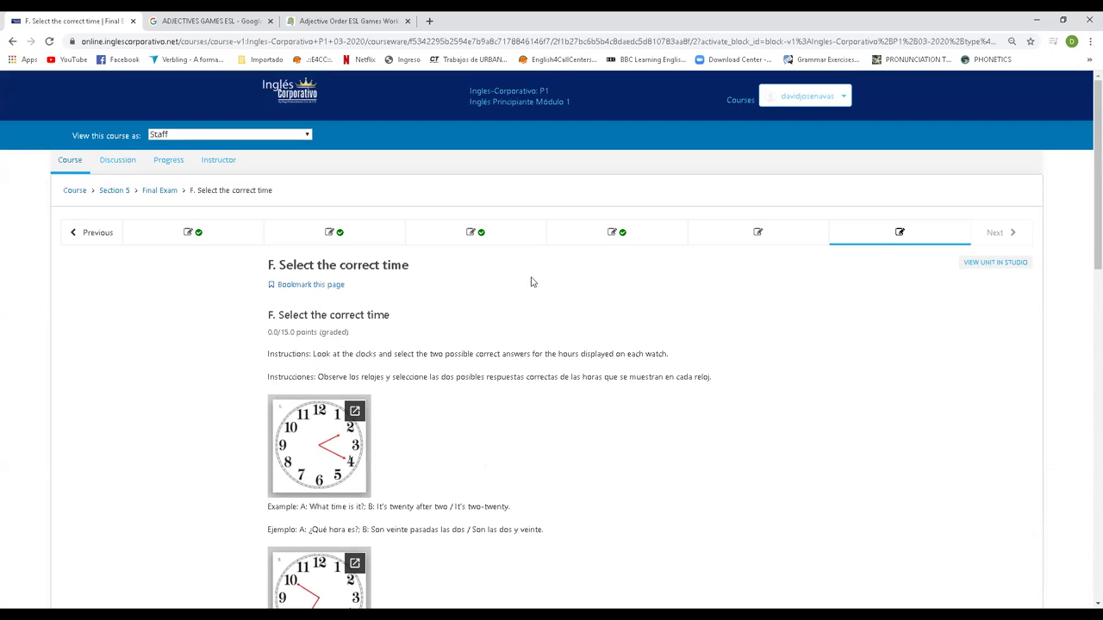
pyautogui.click(722, 230)
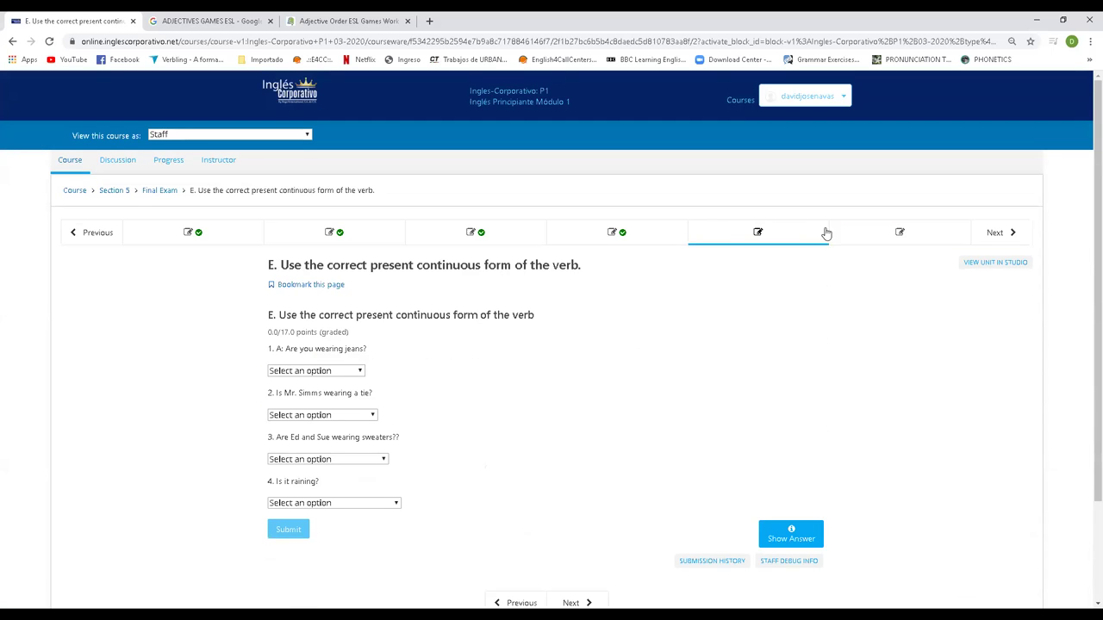
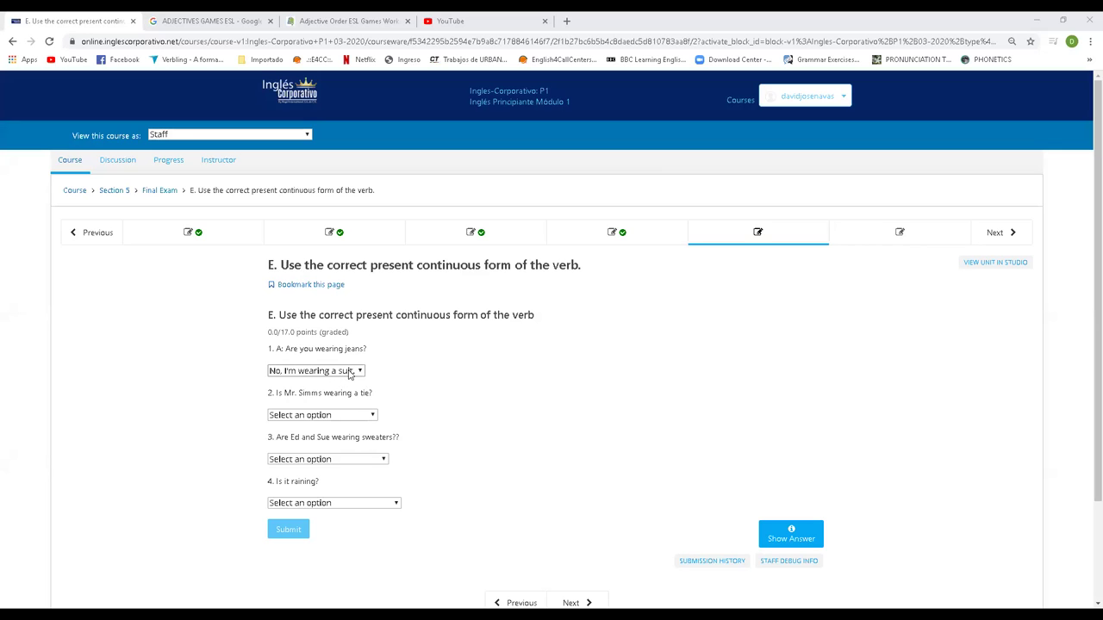
# - In section E, answer question 1 with "No, I wearing a suit." and question 2 with "No. He isn't wearing a tie."
pyautogui.click(349, 372)
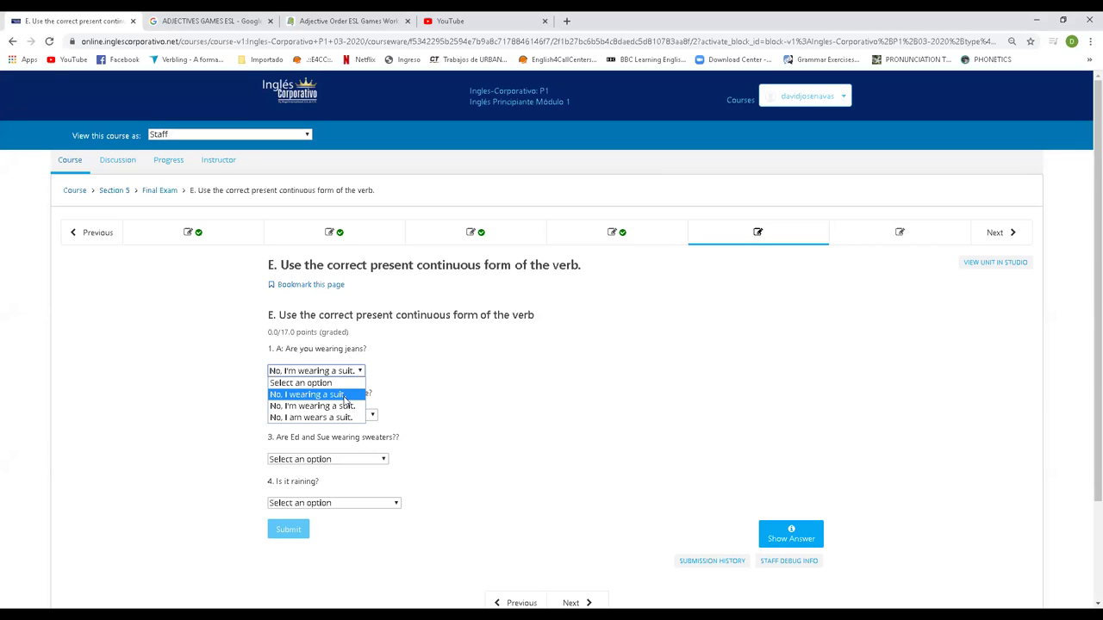
pyautogui.click(344, 395)
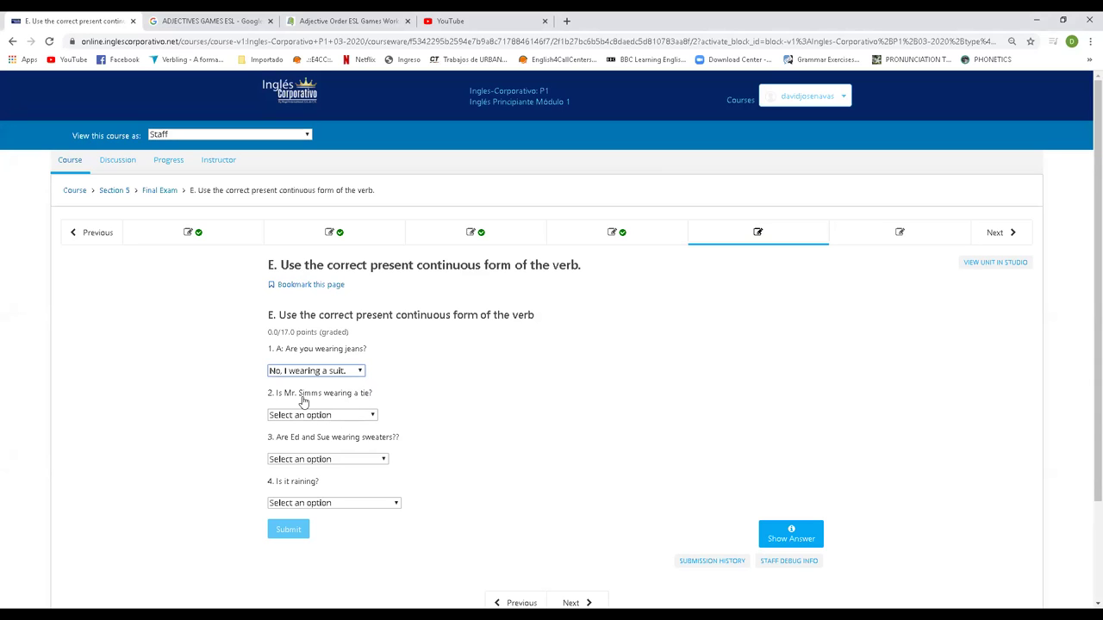
pyautogui.tripleClick(343, 396)
pyautogui.click(408, 406)
pyautogui.click(352, 417)
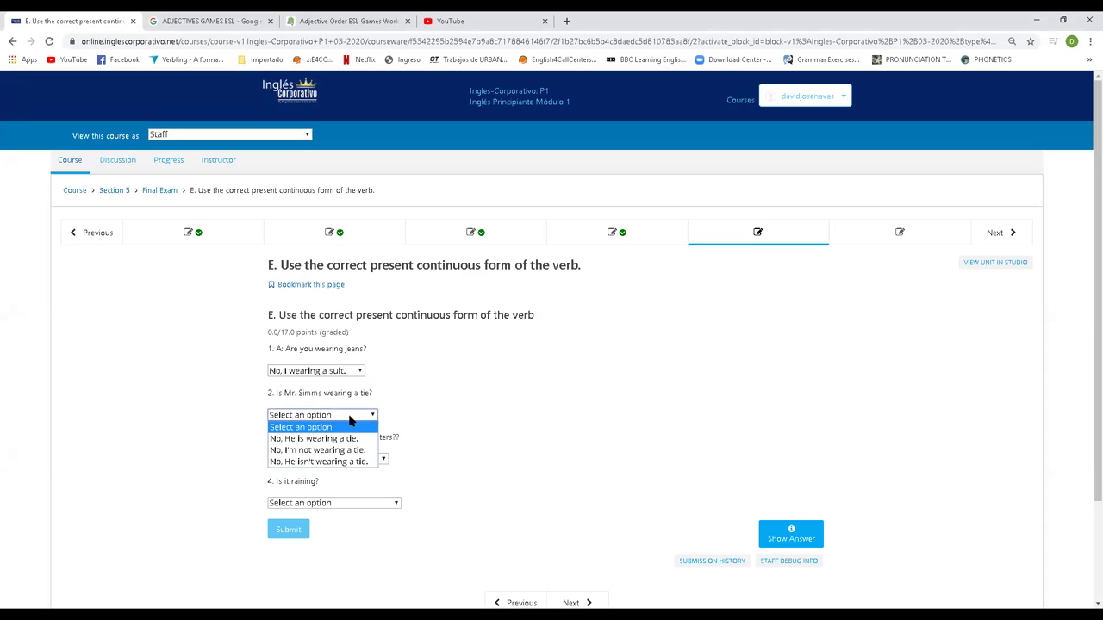
pyautogui.click(431, 446)
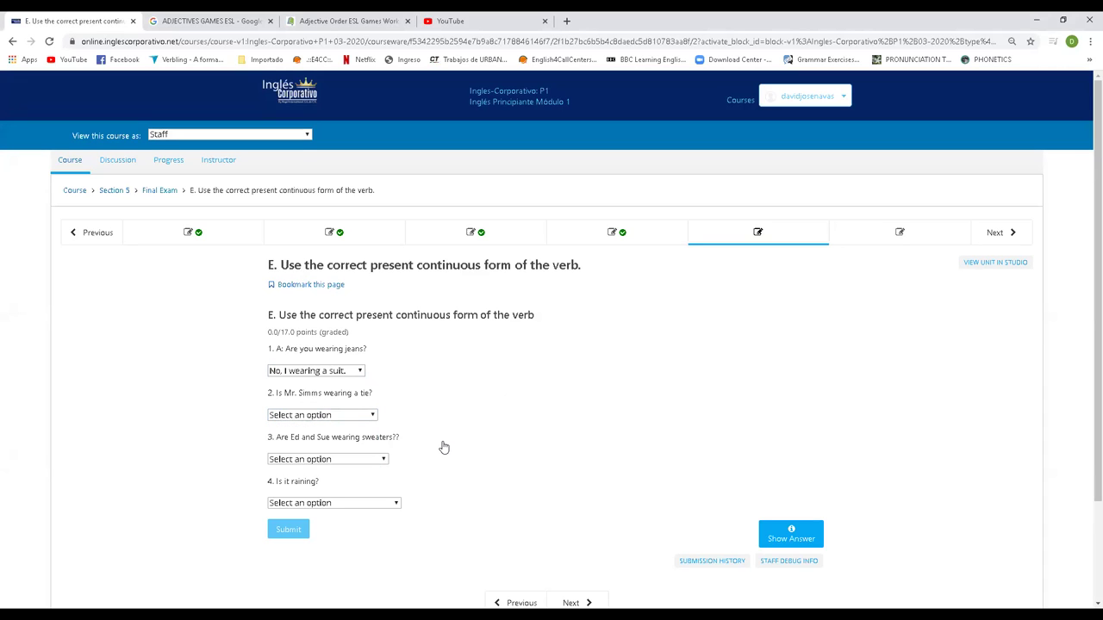
pyautogui.click(360, 418)
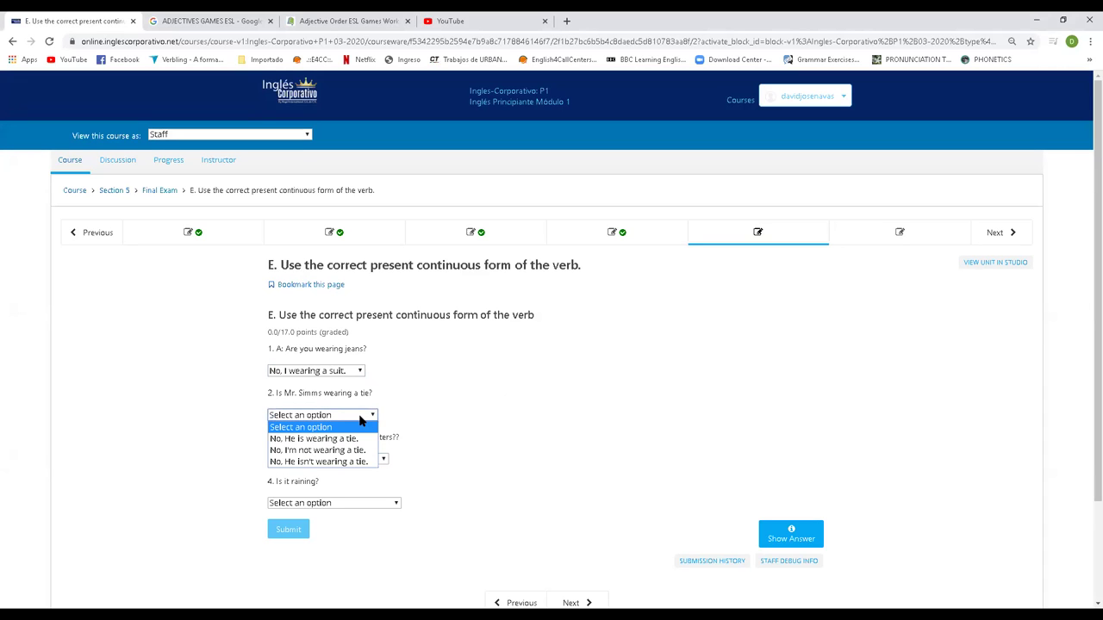
pyautogui.click(351, 462)
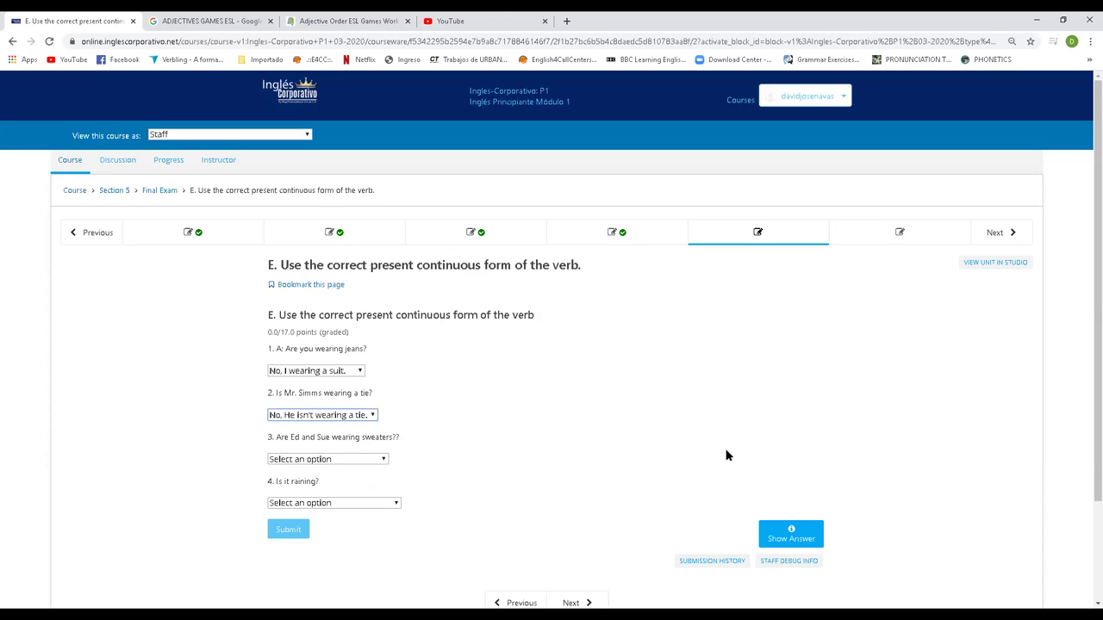
# - Answer question 3 with "No, they're not. It's very hot." and question 4 with "No, it's not raining. It's snowing."
pyautogui.click(373, 460)
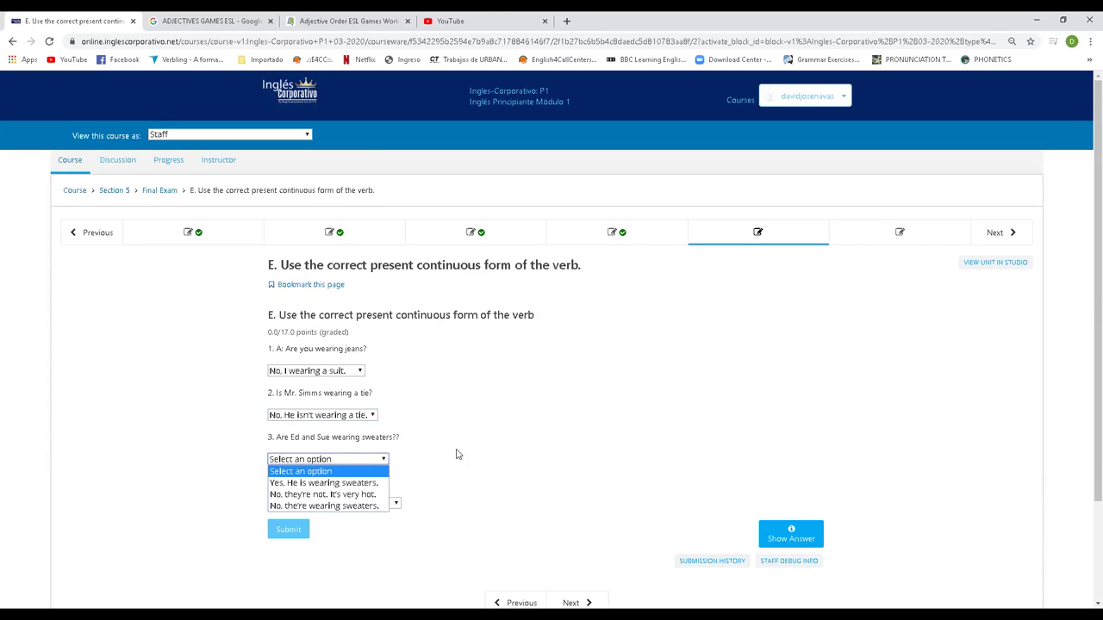
pyautogui.click(355, 495)
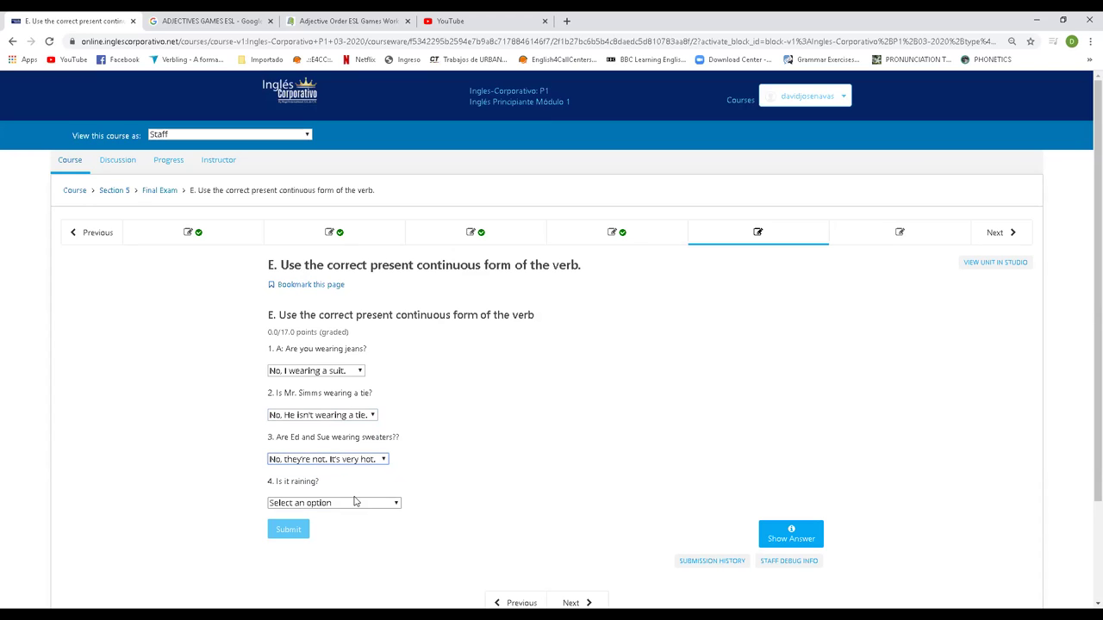
pyautogui.press('Tab')
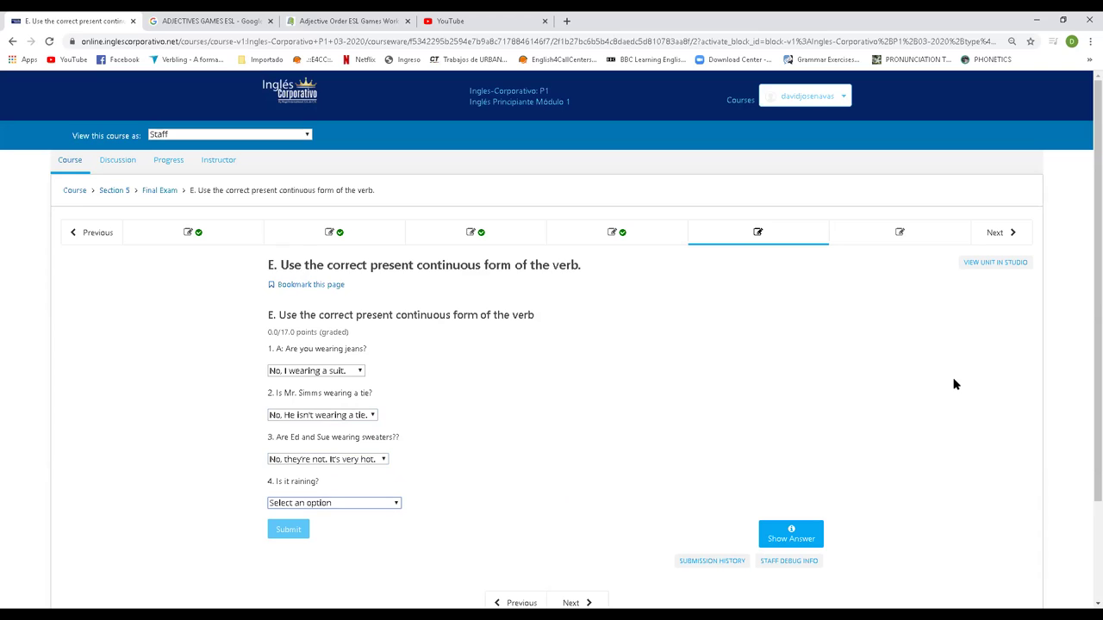
pyautogui.click(372, 507)
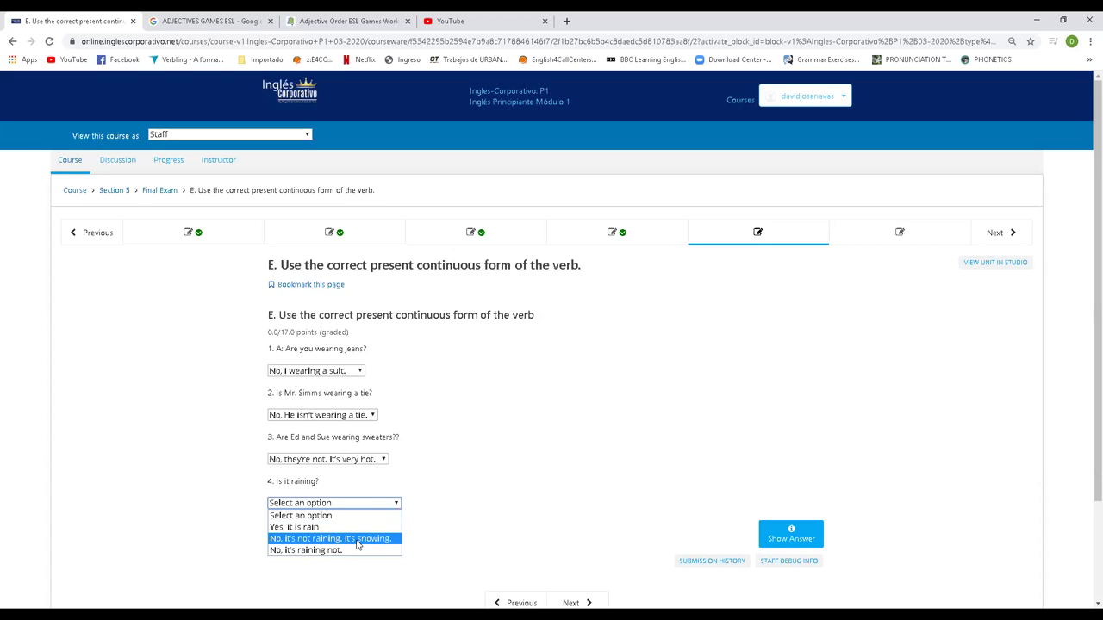
pyautogui.click(356, 541)
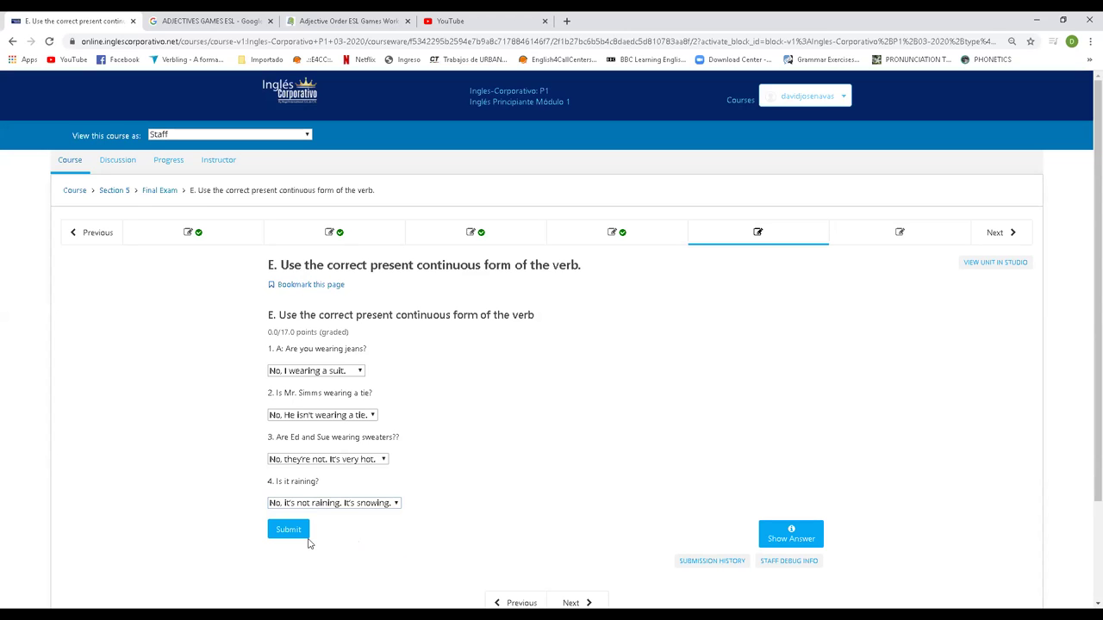
# - Submit section E, correct question 1 to "No, I'm wearing a suit." and resubmit the section
pyautogui.click(303, 529)
pyautogui.scroll(-3, 561, 507)
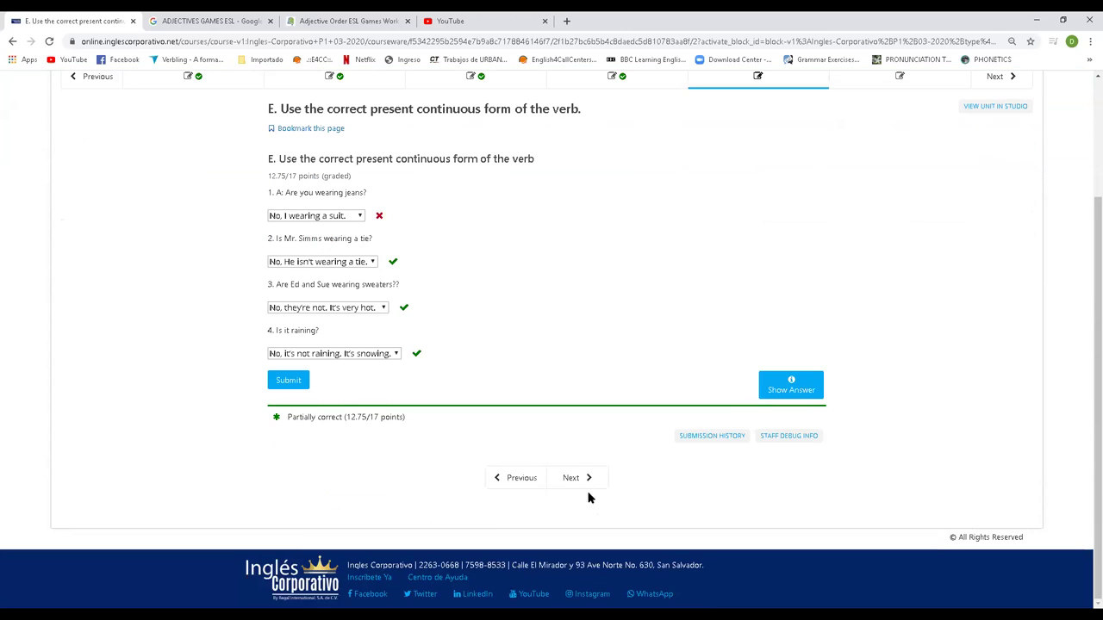
pyautogui.click(362, 216)
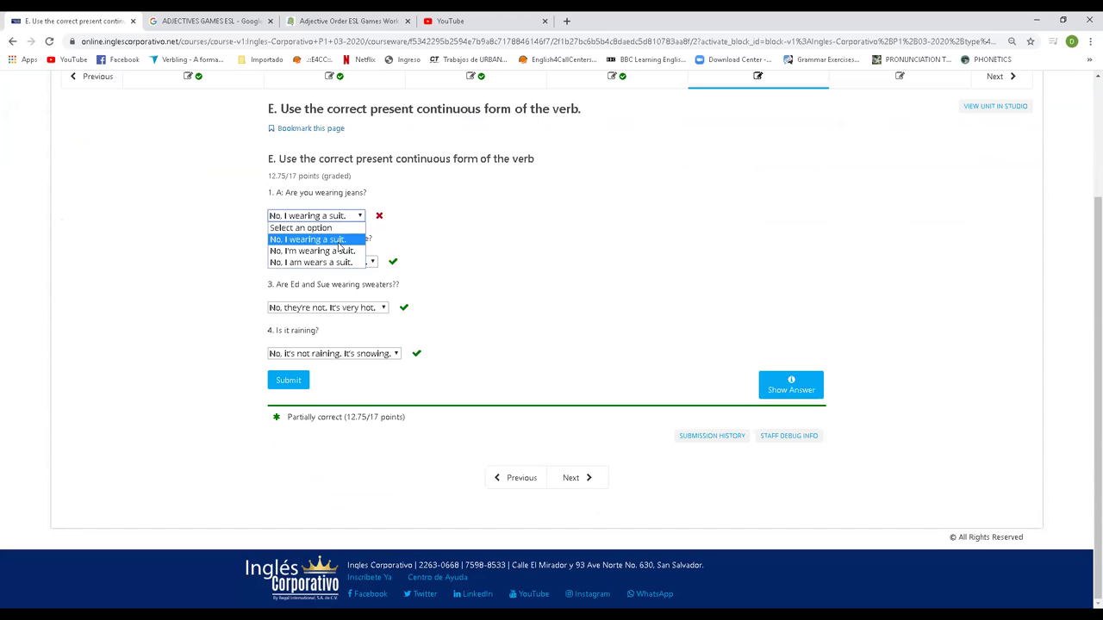
pyautogui.click(348, 251)
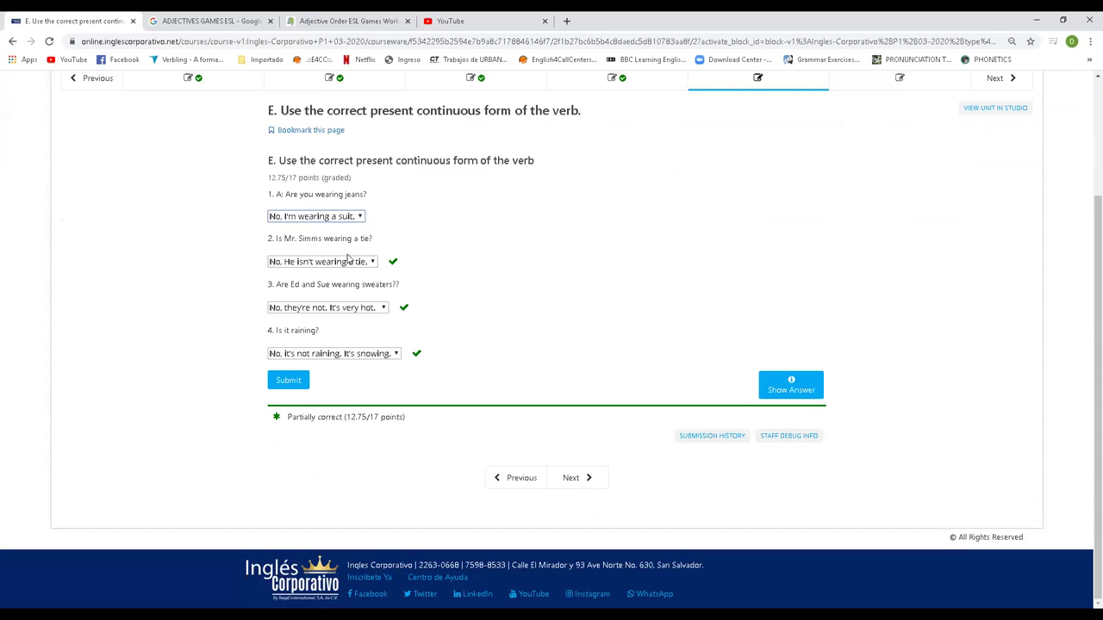
pyautogui.click(293, 383)
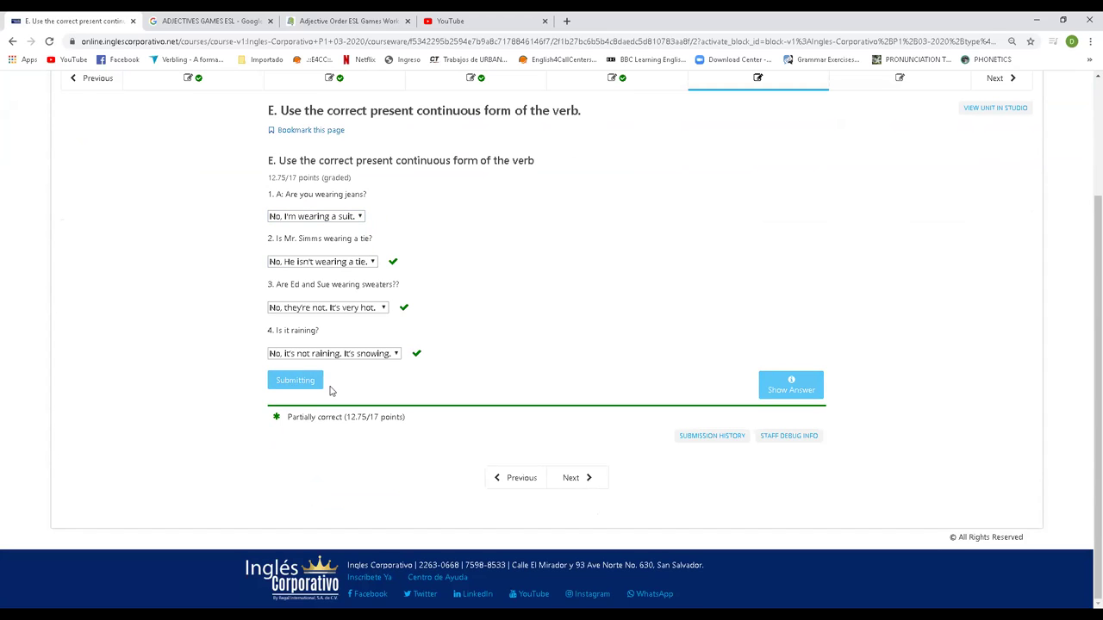
# - Open section F and answer clock question 2 with "It's ten to seven." and "It's six-fifty."
pyautogui.click(575, 477)
pyautogui.scroll(-3, 474, 330)
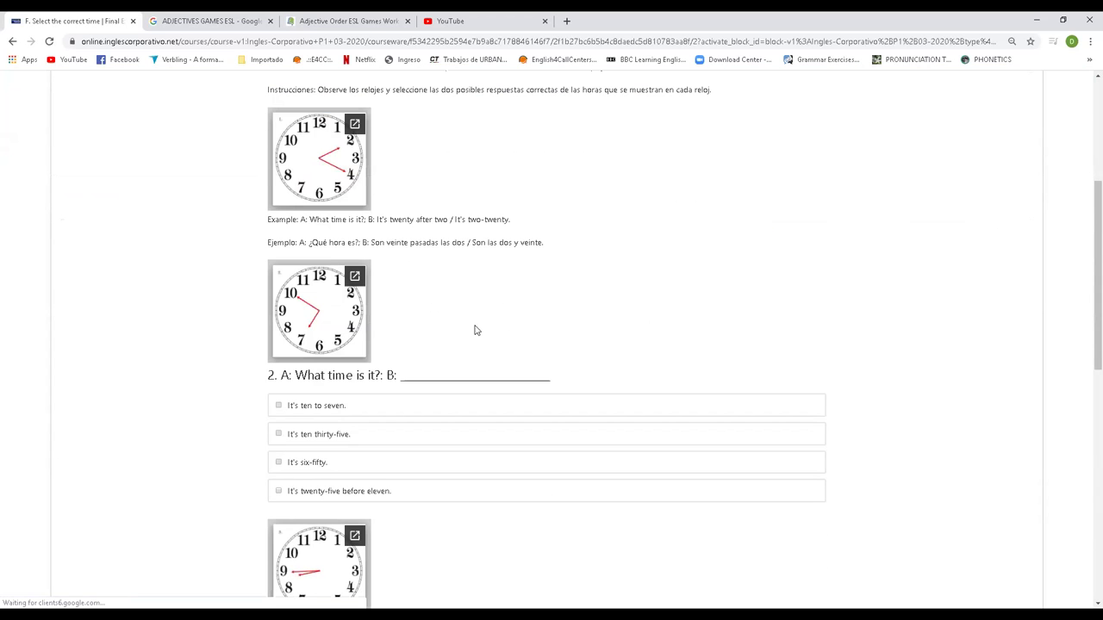
pyautogui.scroll(1, 485, 332)
pyautogui.scroll(-2, 485, 331)
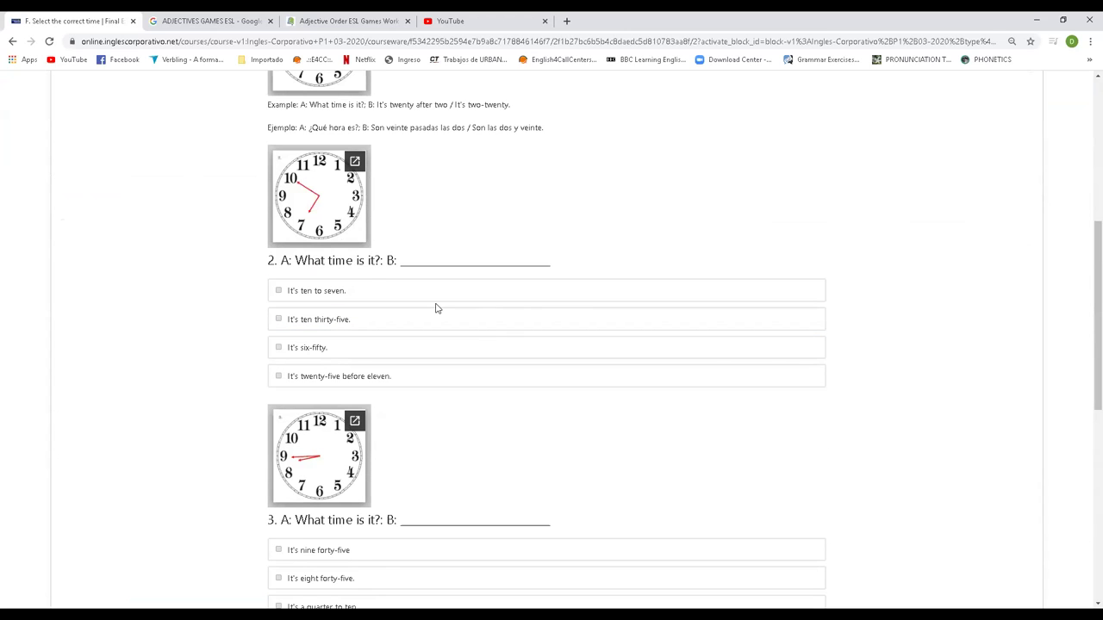
pyautogui.scroll(1, 370, 284)
pyautogui.scroll(-1, 374, 286)
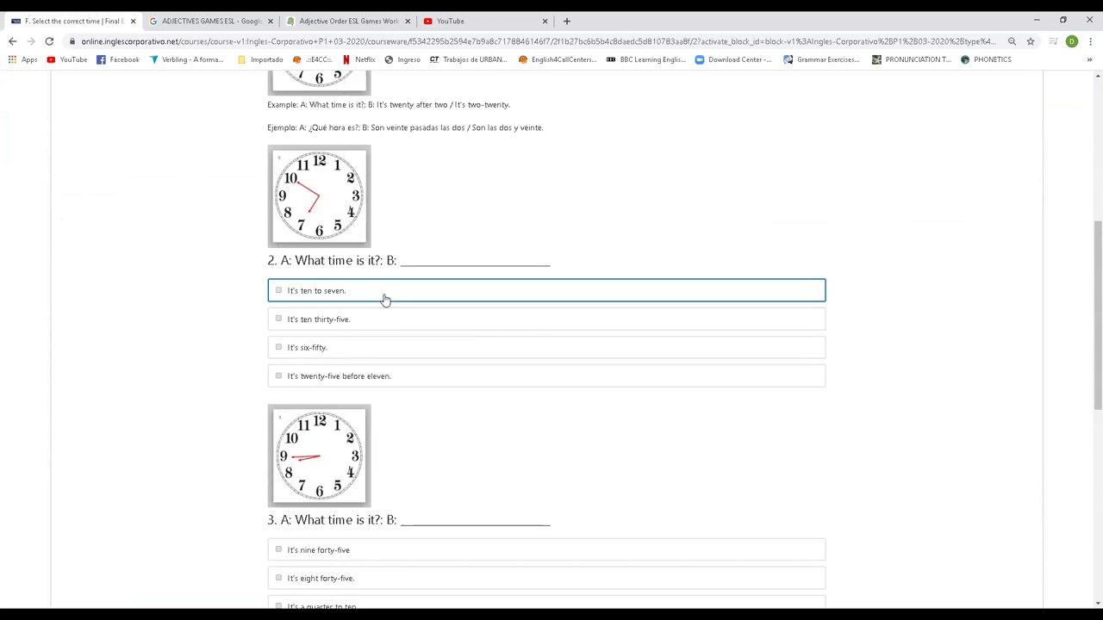
pyautogui.scroll(2, 384, 313)
pyautogui.scroll(-1, 383, 313)
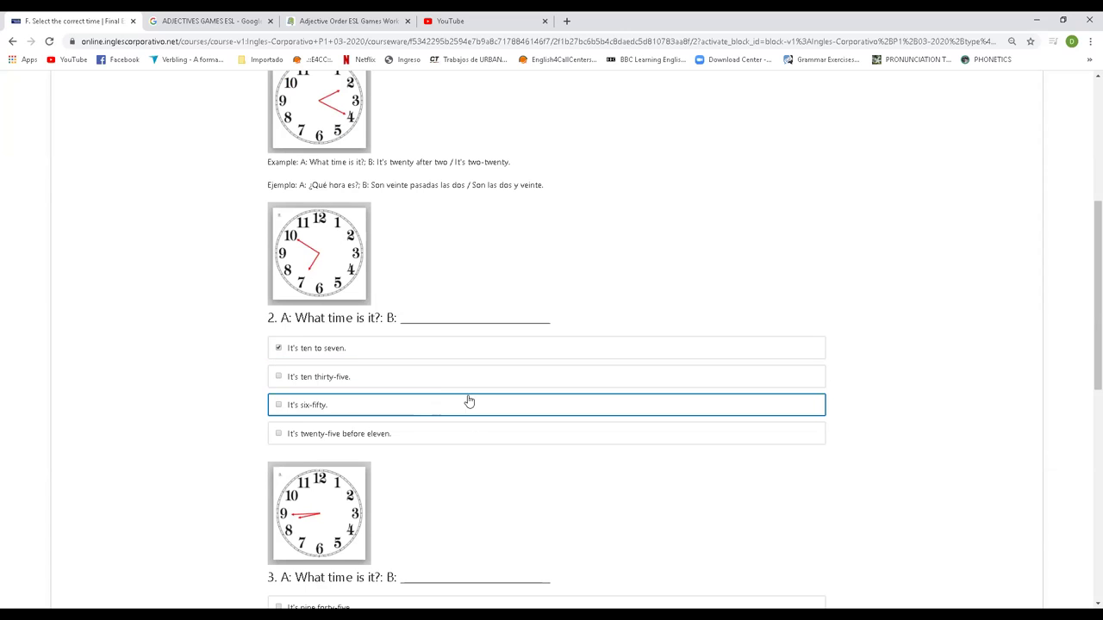
pyautogui.click(396, 411)
# - Answer clock question 3 with "It's eight forty-five." and "It's a quarter to nine."
pyautogui.scroll(-2, 458, 438)
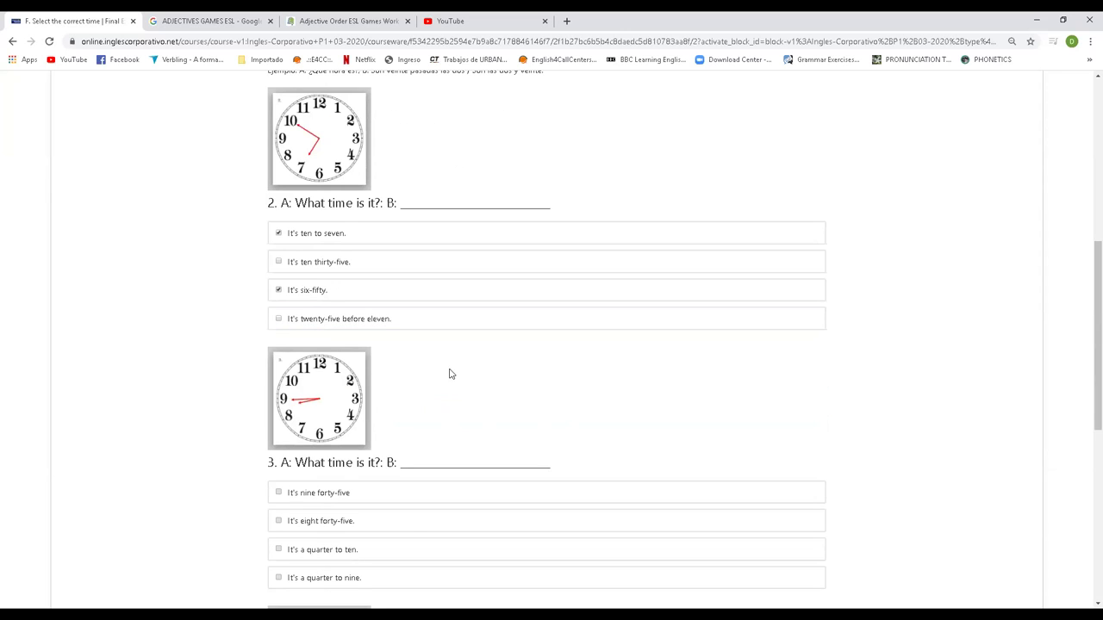
pyautogui.scroll(-2, 402, 392)
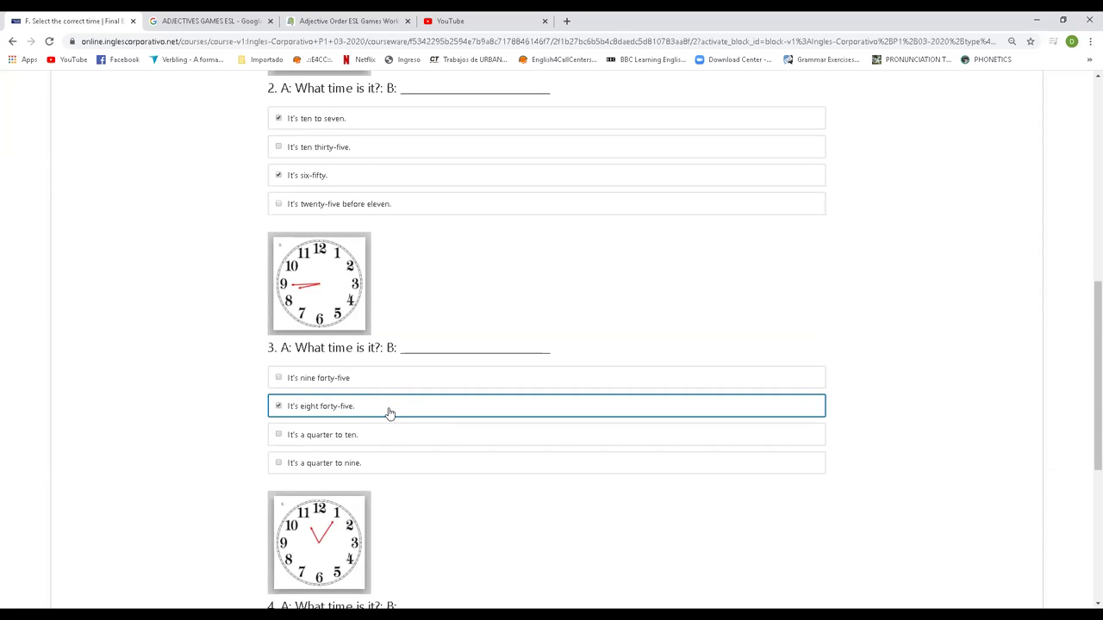
pyautogui.scroll(-1, 389, 413)
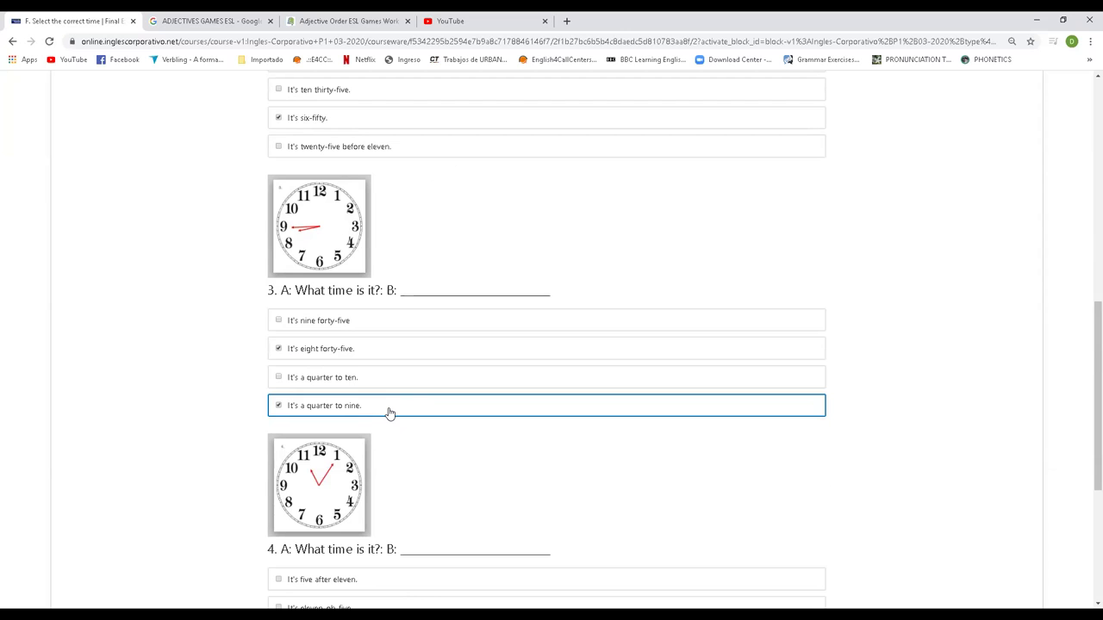
# - Answer clock question 4 with "It's five after eleven." and "It's eleven-oh-five." and submit section F
pyautogui.scroll(-2, 405, 405)
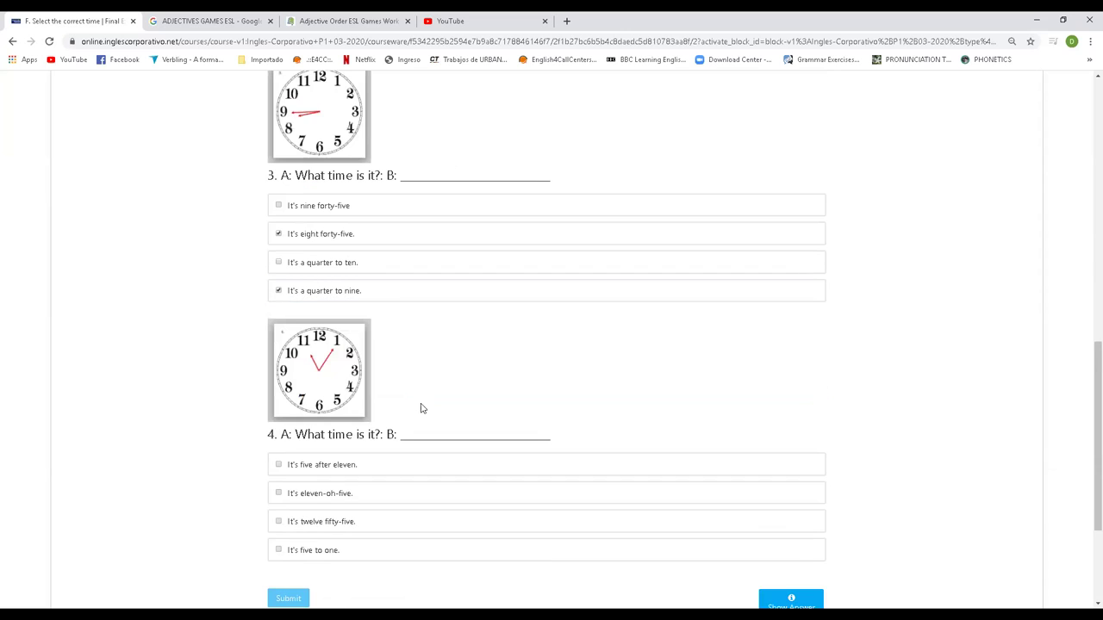
pyautogui.scroll(1, 414, 379)
pyautogui.scroll(-2, 461, 394)
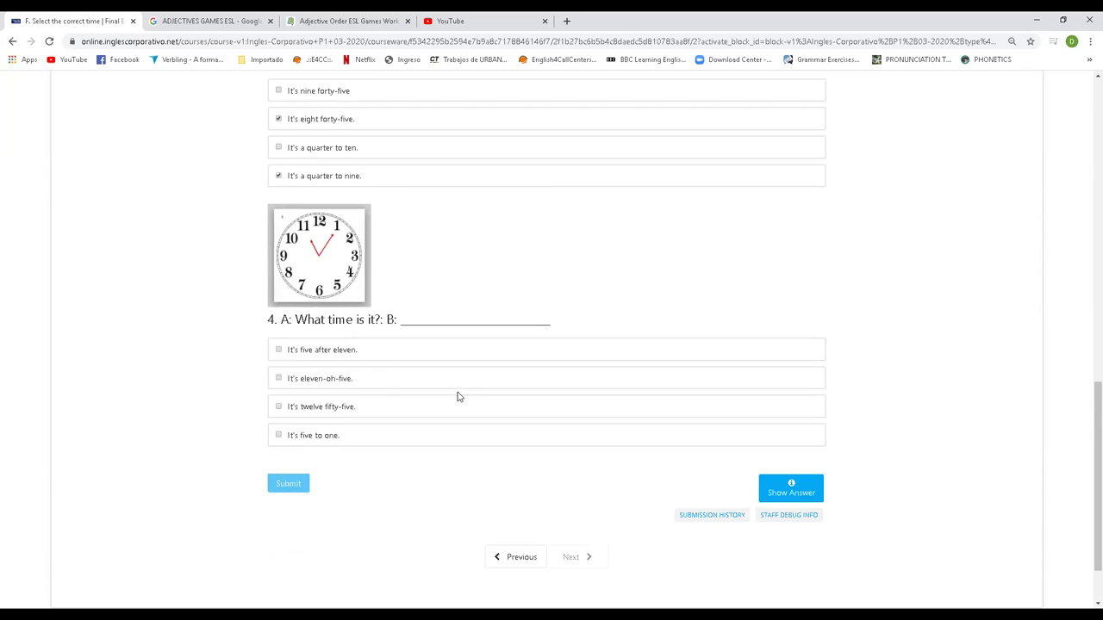
pyautogui.click(341, 352)
pyautogui.click(336, 379)
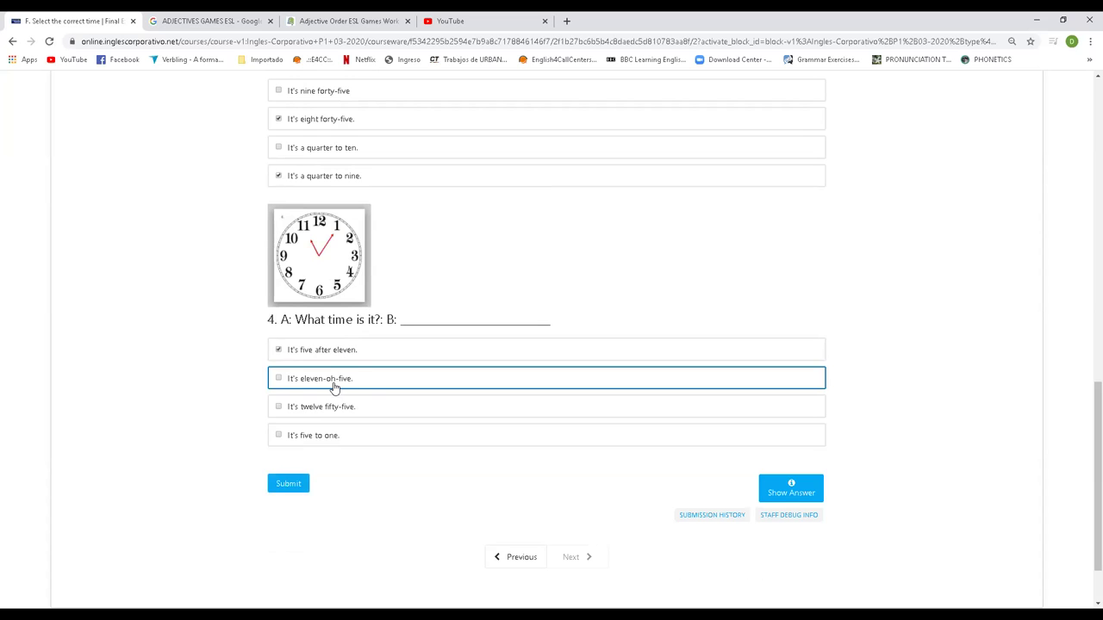
pyautogui.click(288, 485)
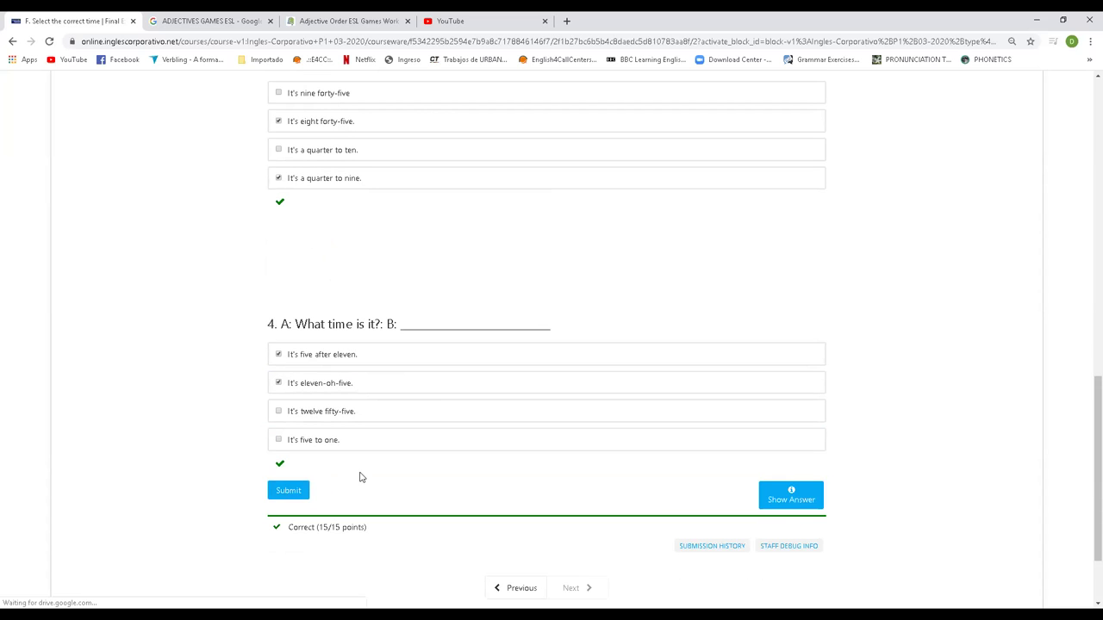
# - Look back over the graded clock answers in section F, and view the open YouTube page before returning to the exam
pyautogui.scroll(3, 419, 458)
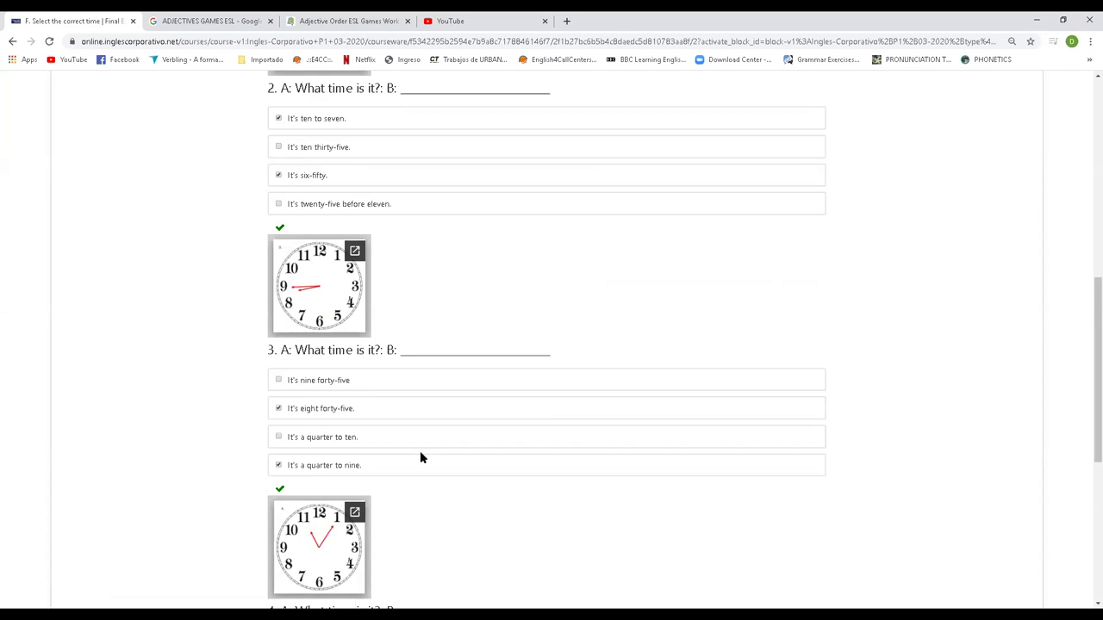
pyautogui.scroll(2, 468, 462)
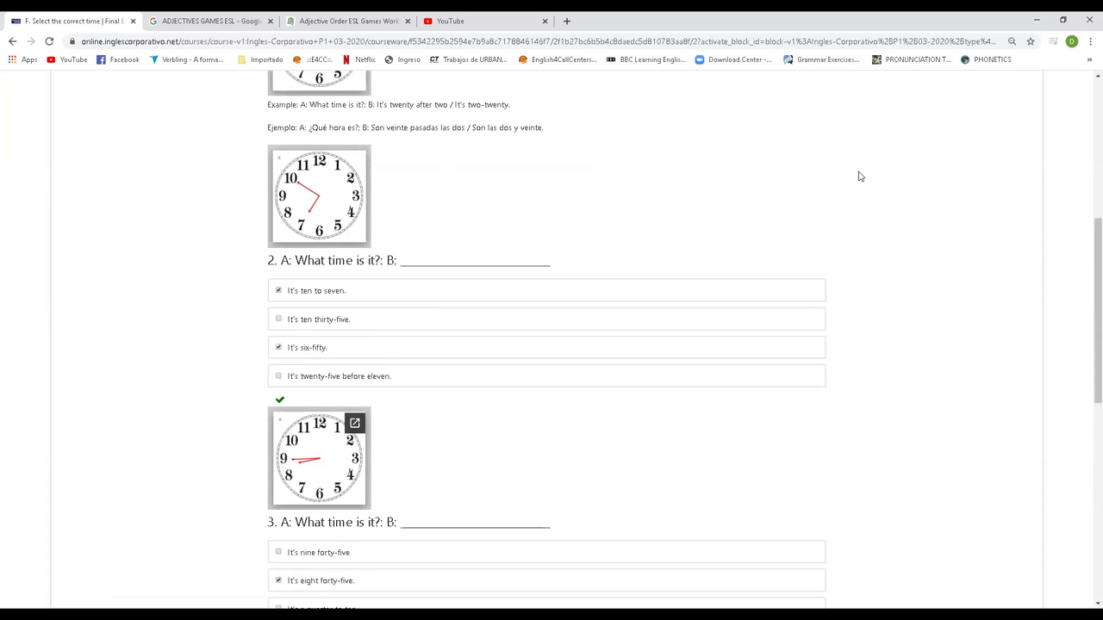
pyautogui.scroll(5, 827, 194)
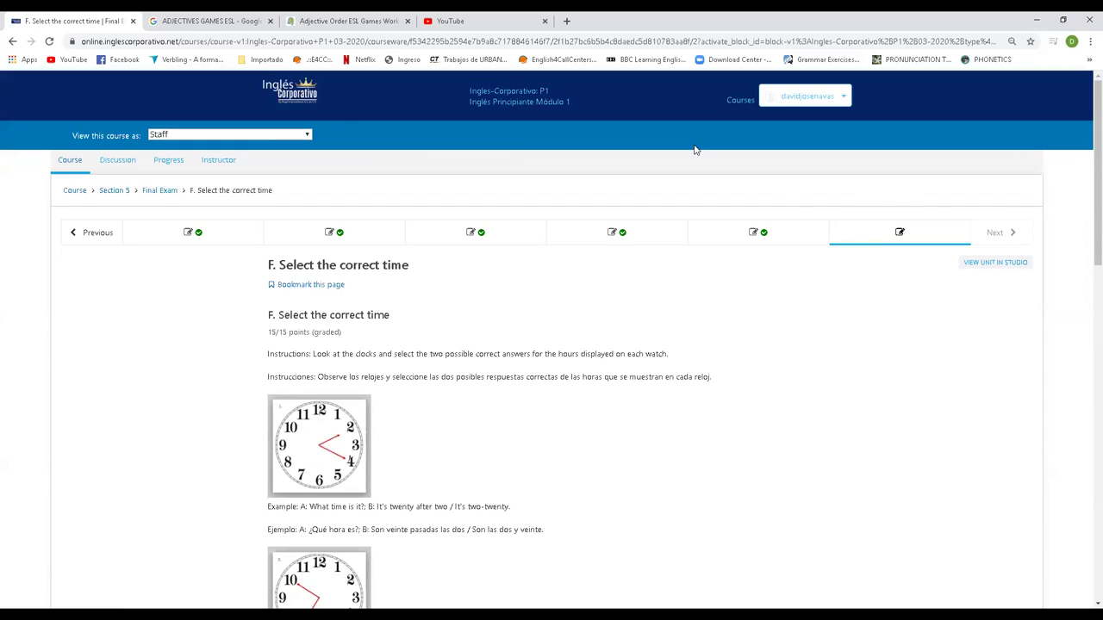
pyautogui.hotkey('ctrl', '4')
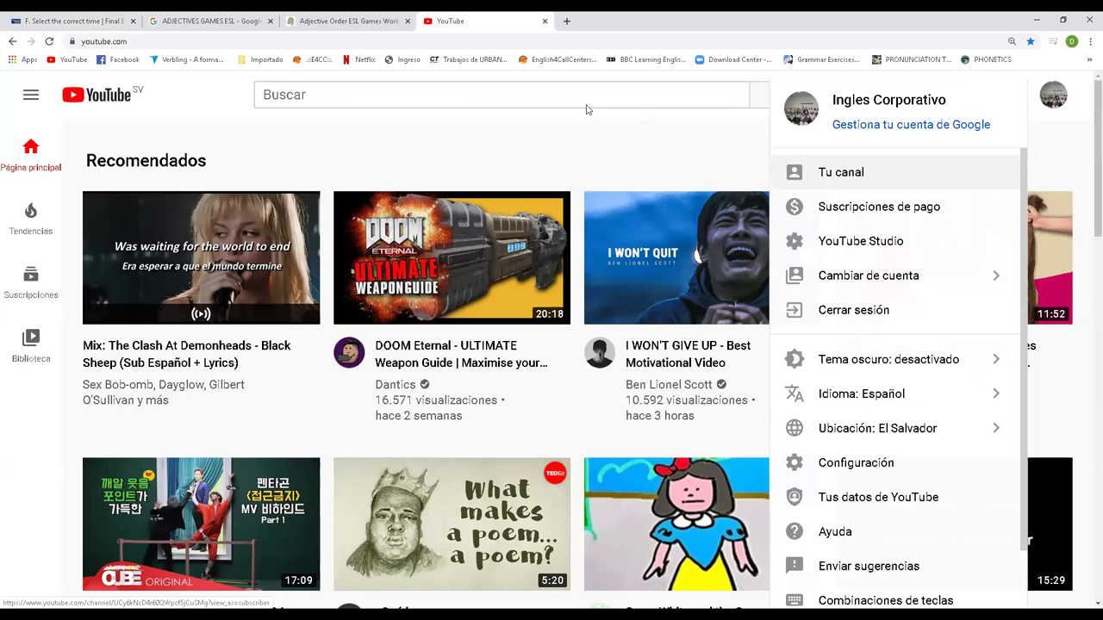
pyautogui.click(121, 21)
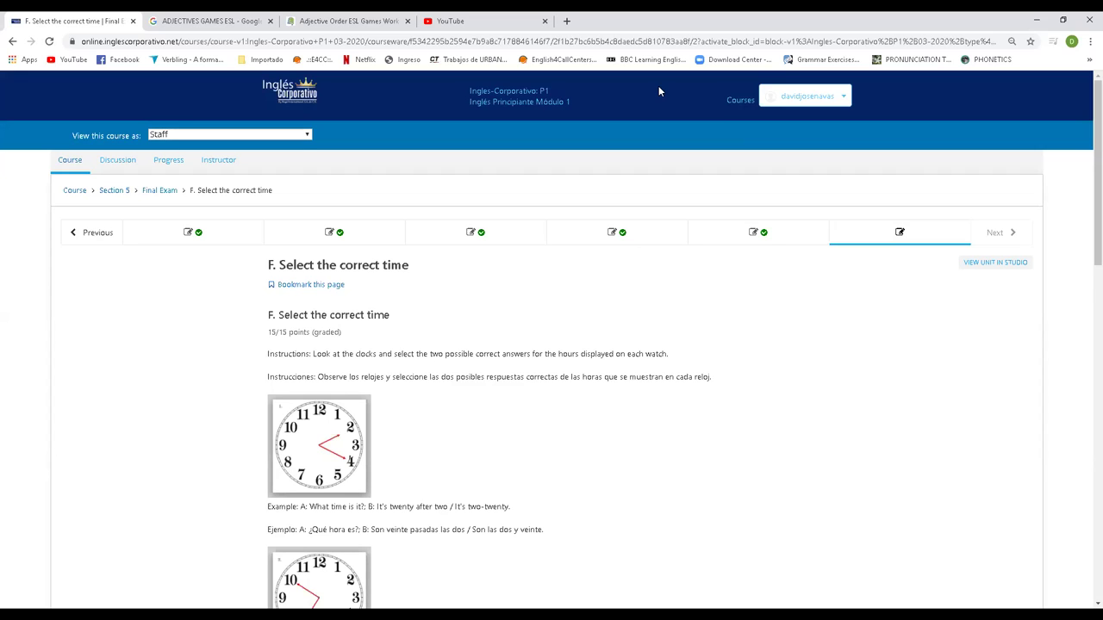
# - Add the red text annotation "HELLO TALK" in the blank area beside the section F heading
pyautogui.click(561, 298)
pyautogui.write('HELLO TALK')
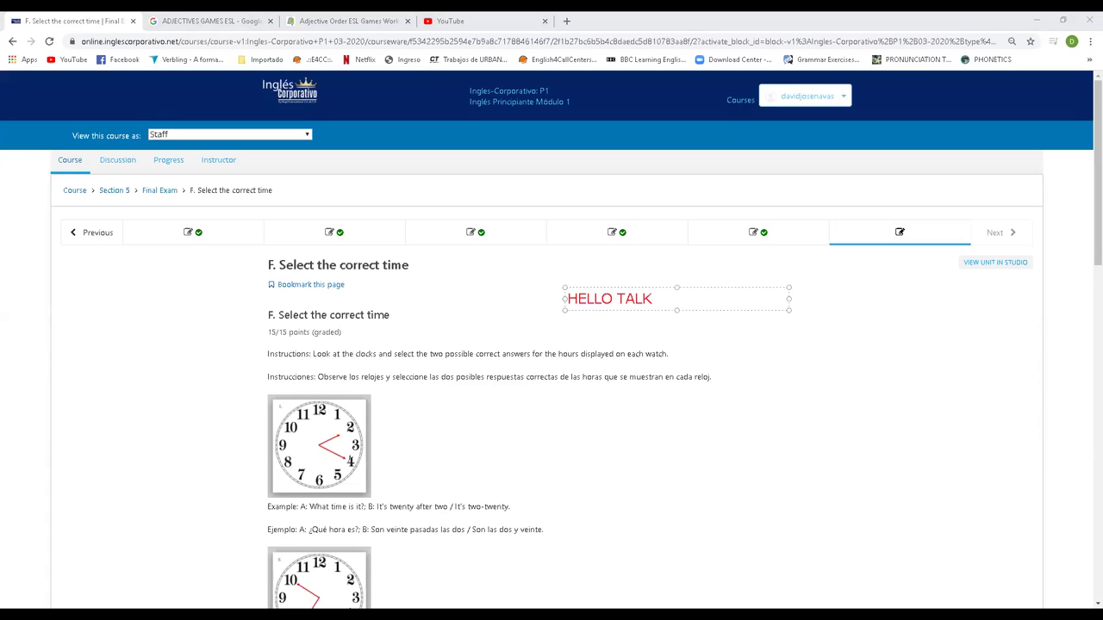